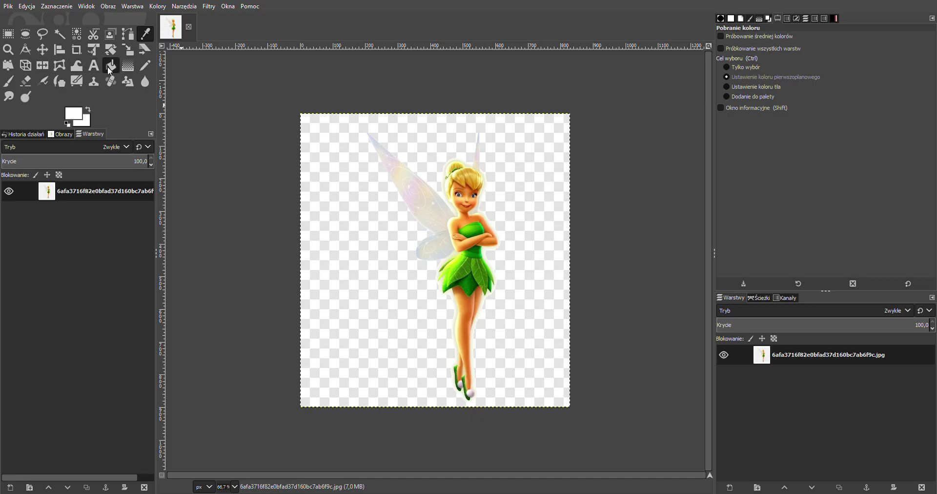
# Step: Bucket-fill the grey checkerboard squares on the far left side of the green fairy's background with white
pyautogui.click(348, 223)
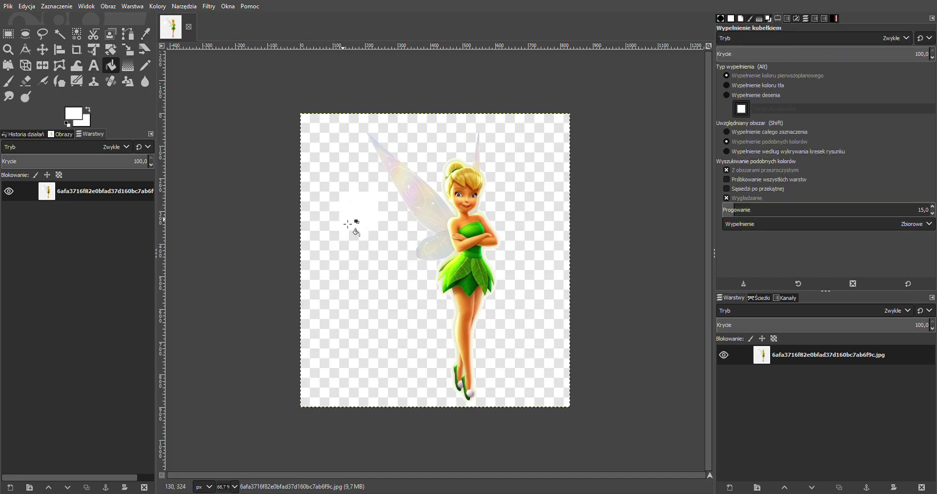
pyautogui.click(342, 217)
pyautogui.click(332, 190)
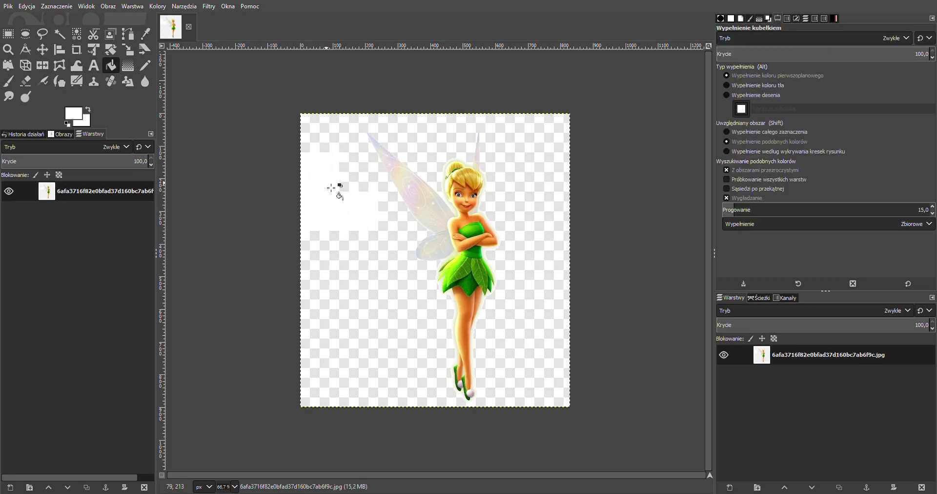
pyautogui.click(327, 151)
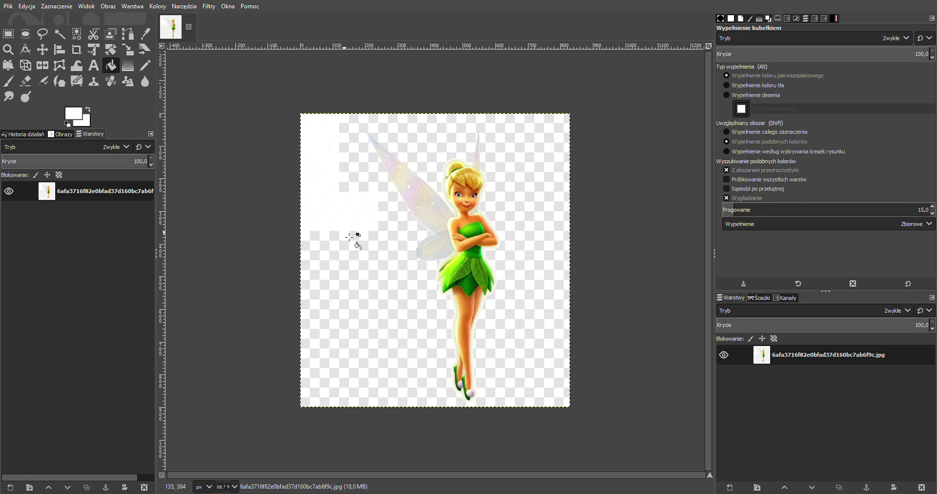
pyautogui.click(342, 261)
pyautogui.click(353, 272)
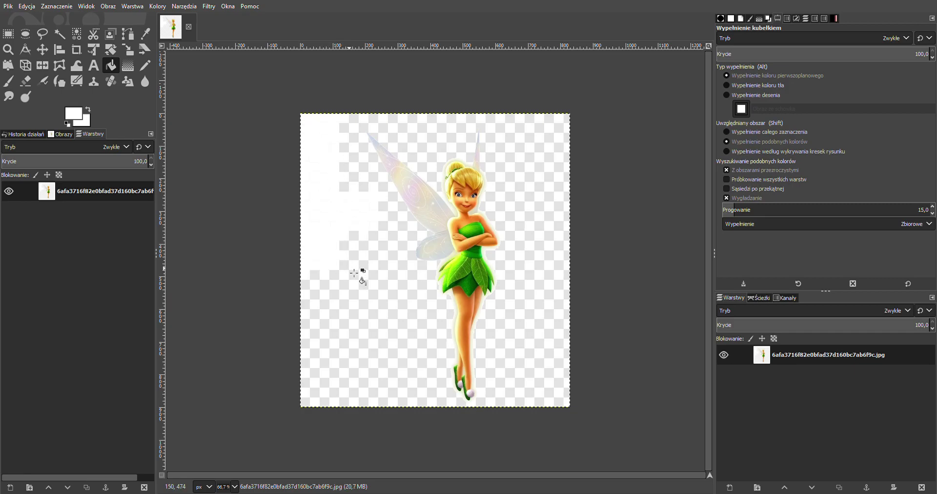
# Step: Fill the remaining checkerboard beside the wings with white and select the white background with Fuzzy Select
pyautogui.click(353, 250)
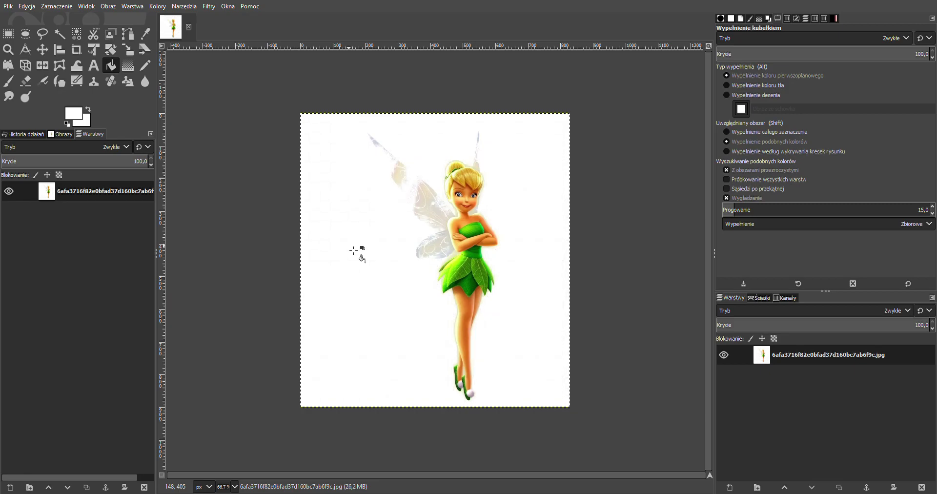
pyautogui.click(60, 34)
pyautogui.click(345, 209)
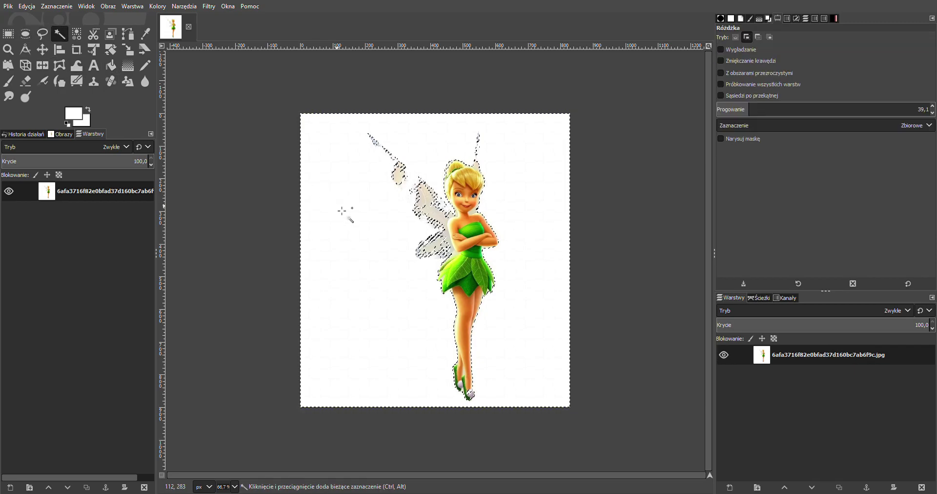
# Step: Erase the selected white background to transparency with a size 437 Hardness 100 eraser and clear the selection
pyautogui.click(26, 81)
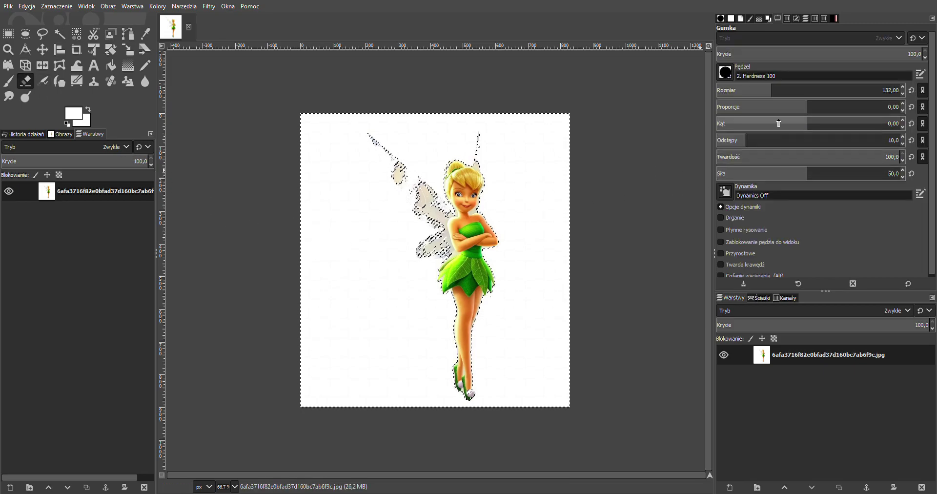
pyautogui.click(832, 94)
pyautogui.click(832, 94)
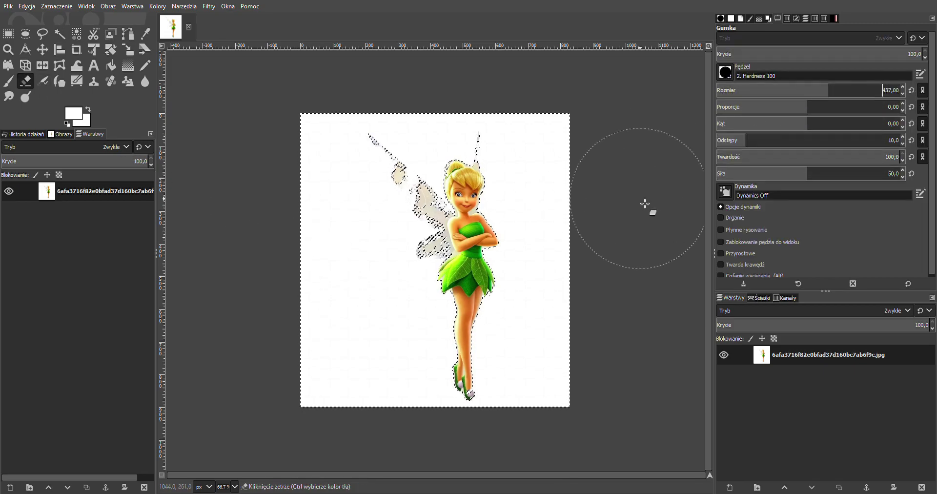
pyautogui.press('Delete')
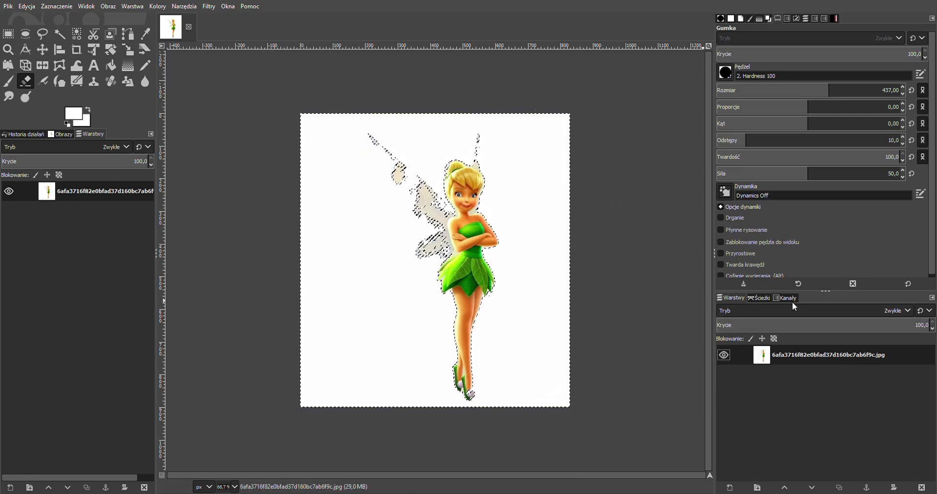
pyautogui.moveTo(639, 296)
pyautogui.mouseDown()
pyautogui.moveTo(234, 372)
pyautogui.moveTo(654, 215)
pyautogui.moveTo(579, 172)
pyautogui.moveTo(188, 140)
pyautogui.mouseUp()
pyautogui.moveTo(556, 224); pyautogui.dragTo(597, 232)
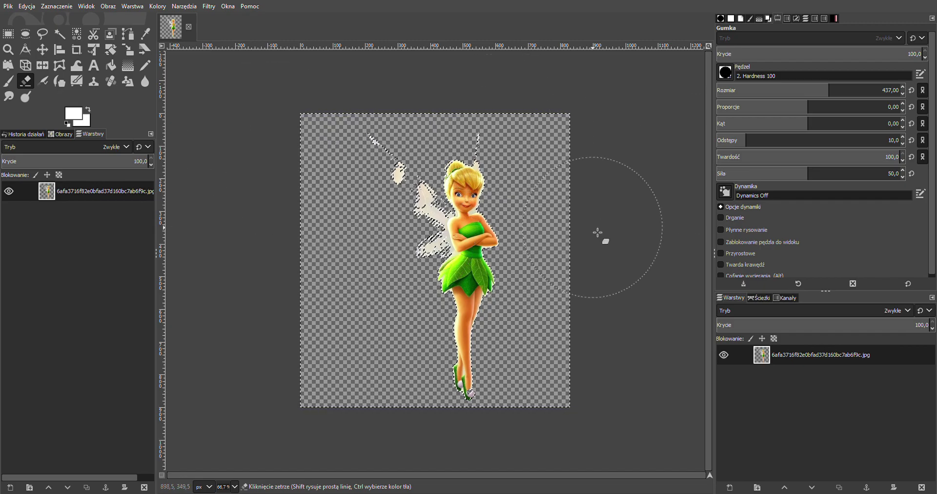
pyautogui.press('r')
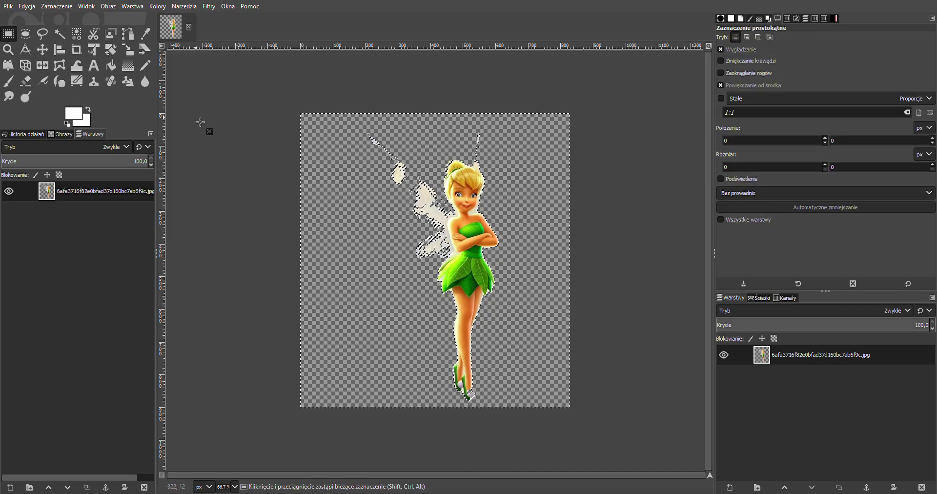
pyautogui.click(225, 133)
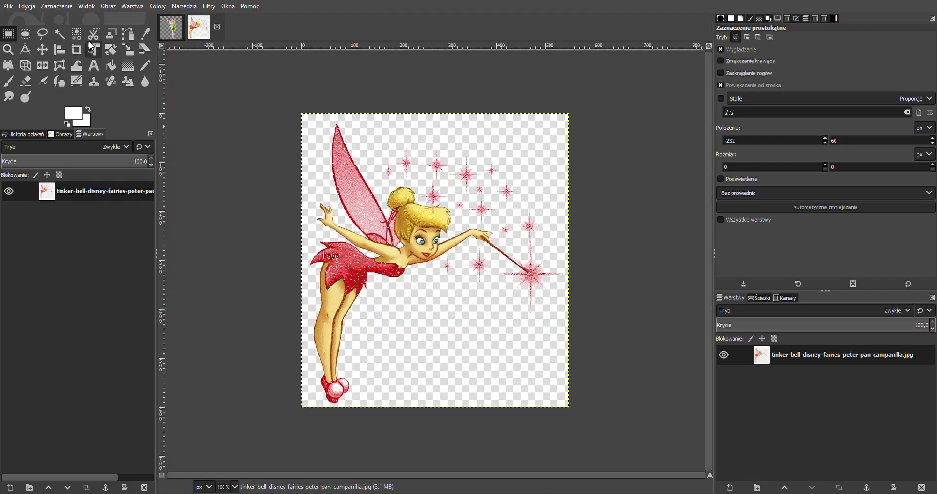
# Step: Bucket-fill the grey checkerboard squares around and above the sparkles in the upper right of the pink fairy image with white
pyautogui.click(145, 33)
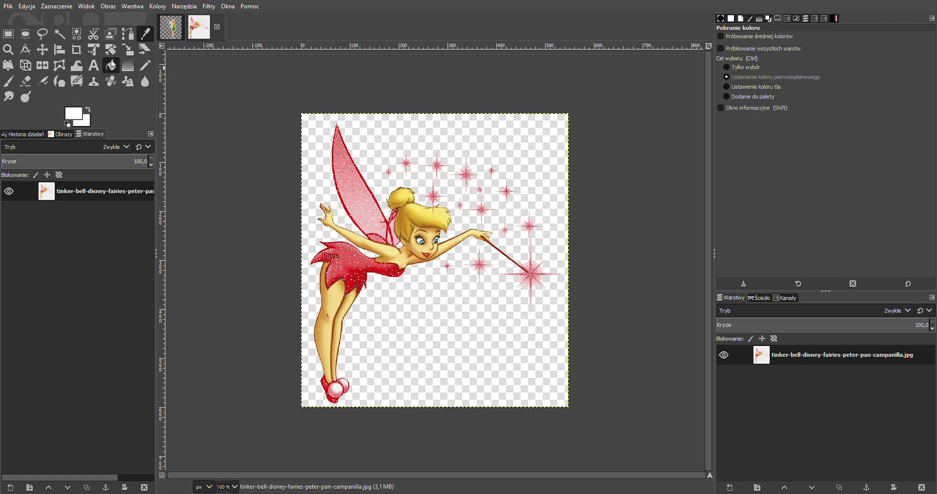
pyautogui.click(111, 65)
pyautogui.click(537, 151)
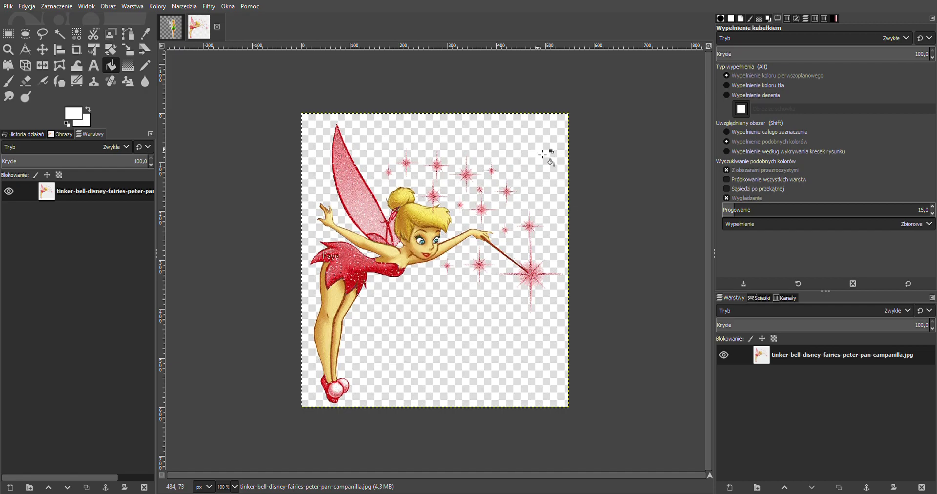
pyautogui.click(534, 147)
pyautogui.click(518, 149)
pyautogui.click(512, 142)
pyautogui.click(498, 128)
pyautogui.click(494, 138)
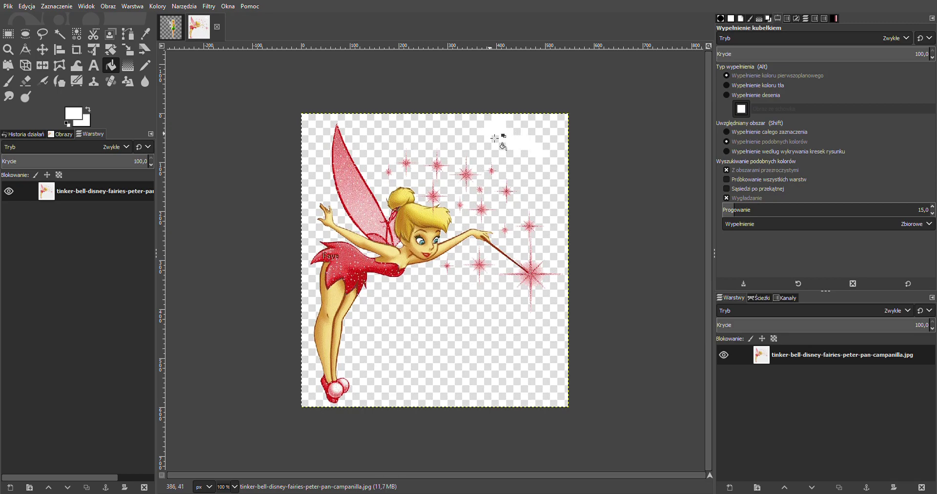
pyautogui.click(505, 150)
pyautogui.click(519, 164)
pyautogui.click(525, 170)
pyautogui.click(526, 179)
pyautogui.click(520, 177)
pyautogui.click(508, 166)
pyautogui.click(491, 163)
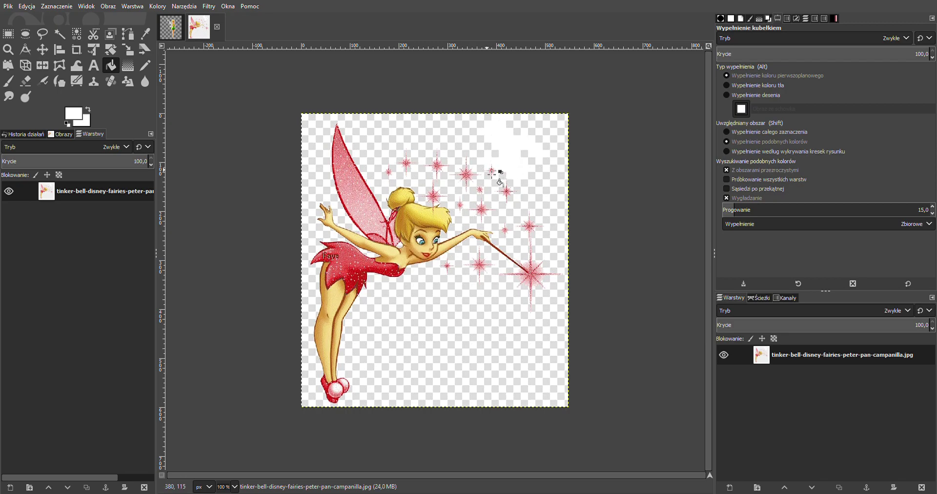
pyautogui.click(489, 178)
pyautogui.click(511, 179)
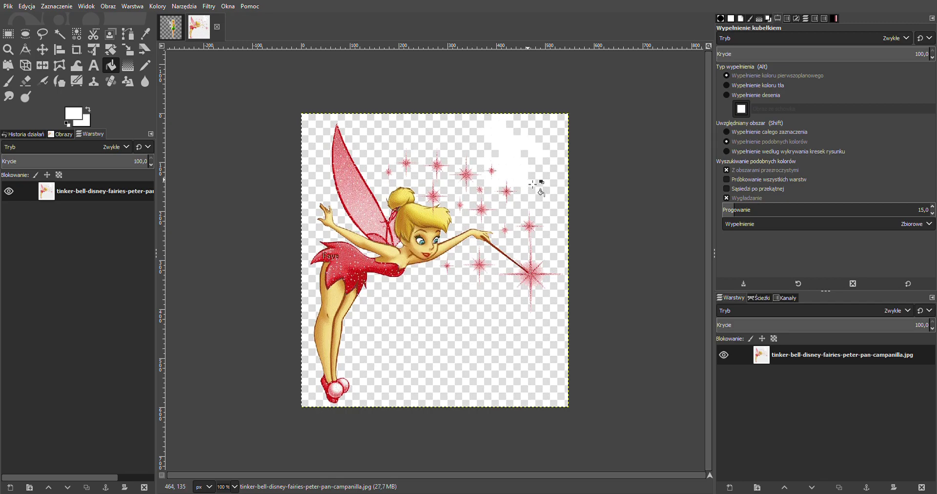
pyautogui.click(536, 177)
pyautogui.click(531, 160)
pyautogui.click(535, 155)
pyautogui.click(546, 146)
pyautogui.click(543, 142)
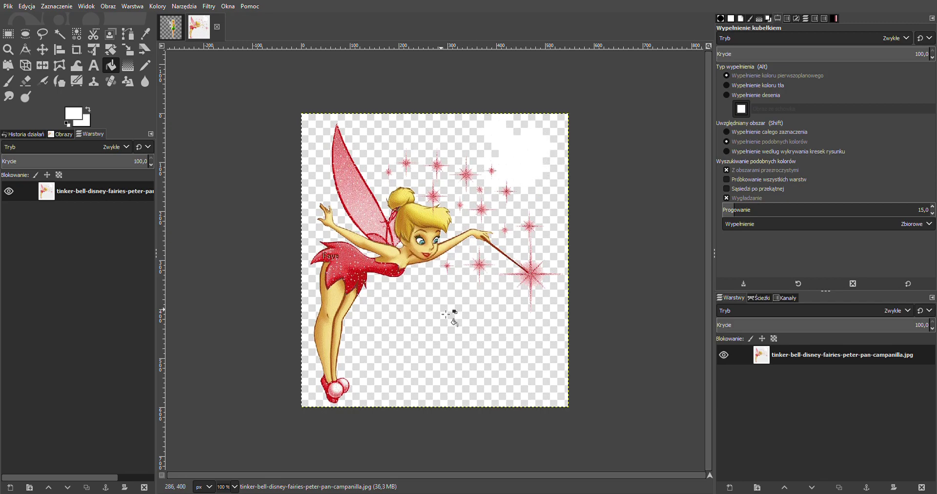
pyautogui.click(437, 309)
# Step: Return to the green fairy image and undo the erasing, the background selection and the white fill that spilled over the wings
pyautogui.click(177, 23)
pyautogui.click(22, 7)
pyautogui.click(26, 17)
pyautogui.click(28, 8)
pyautogui.click(29, 19)
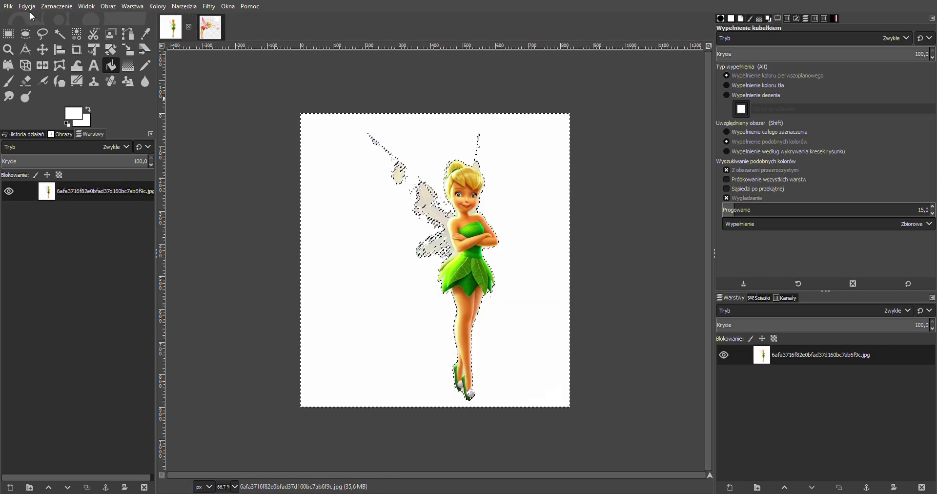
pyautogui.click(31, 9)
pyautogui.click(31, 16)
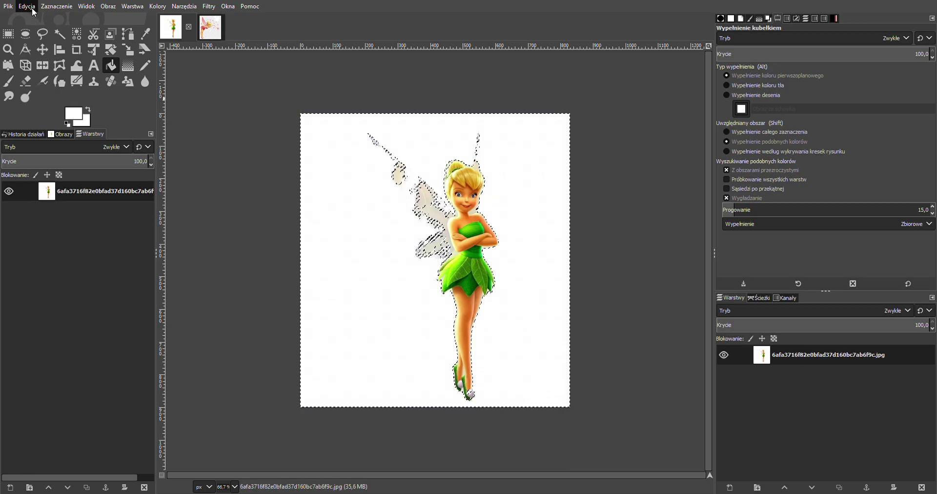
pyautogui.click(31, 16)
pyautogui.click(31, 8)
pyautogui.click(31, 16)
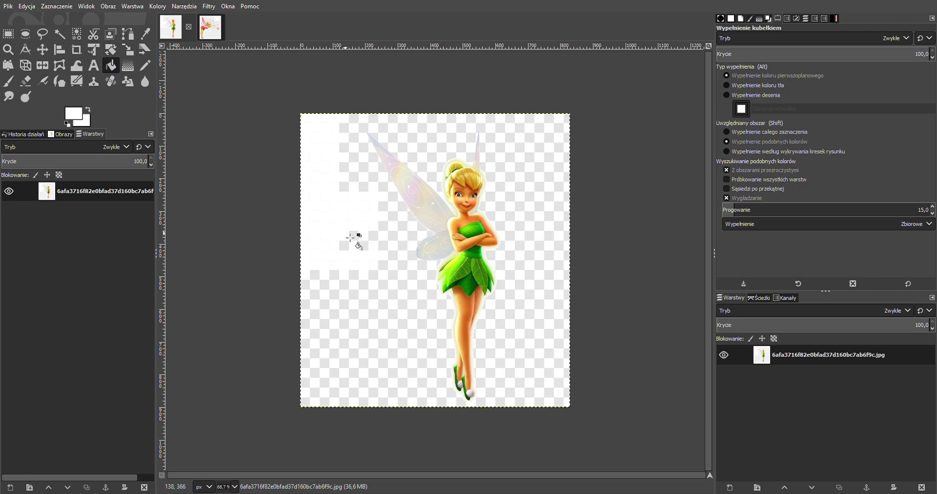
# Step: Fill the checkerboard in the lower left of the green fairy image with white, undoing the fill that spills into the wings
pyautogui.click(343, 284)
pyautogui.click(347, 290)
pyautogui.click(344, 317)
pyautogui.click(344, 318)
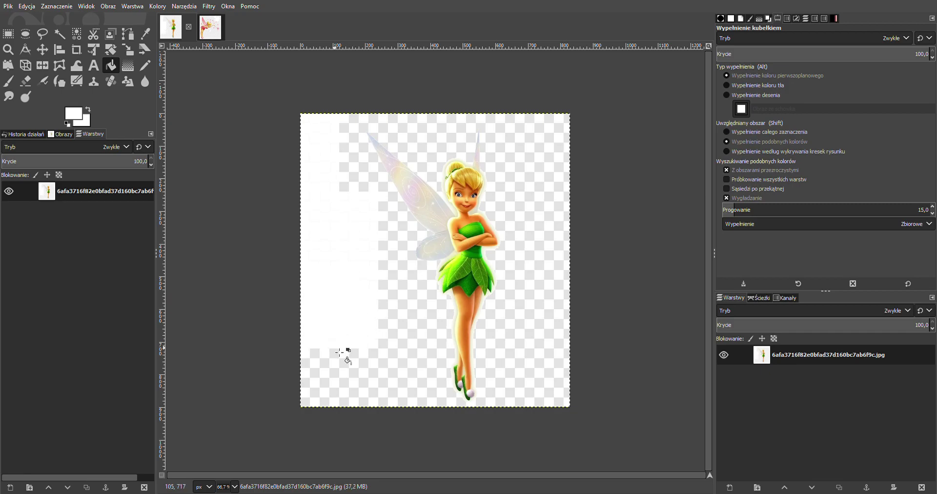
pyautogui.click(345, 358)
pyautogui.click(350, 367)
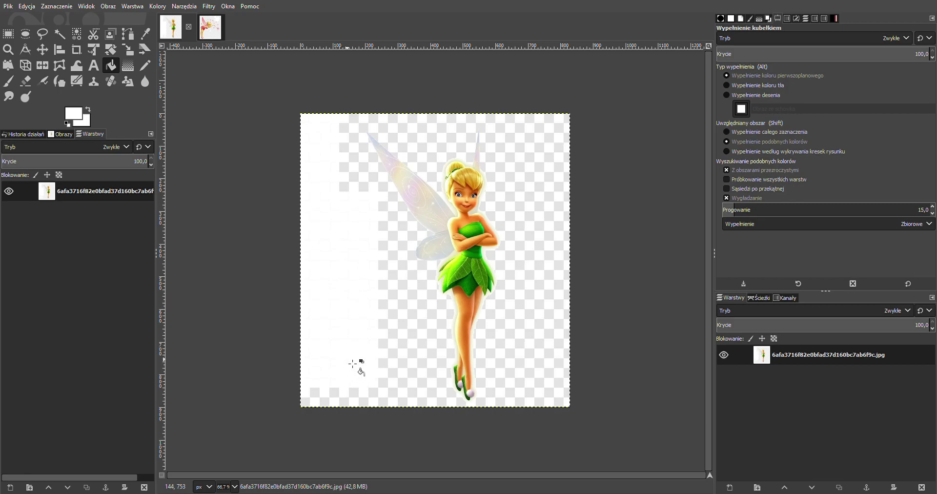
pyautogui.click(388, 345)
pyautogui.click(408, 299)
pyautogui.click(400, 258)
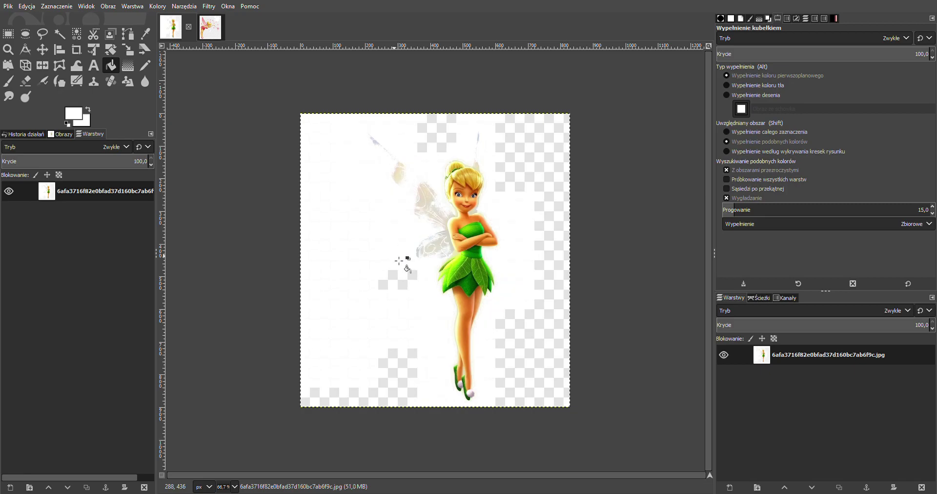
pyautogui.hotkey('ctrl', 'z')
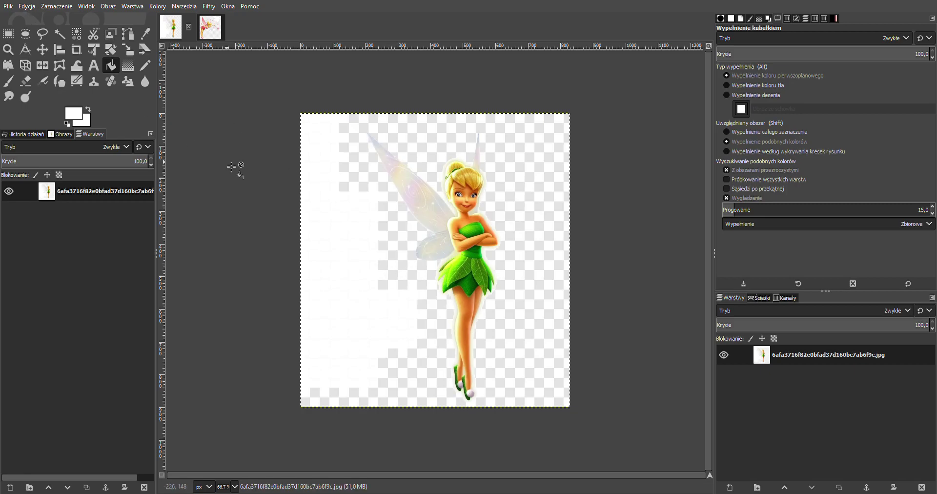
# Step: Fill the checkerboard strip along the right edge of the green fairy image with white
pyautogui.click(546, 248)
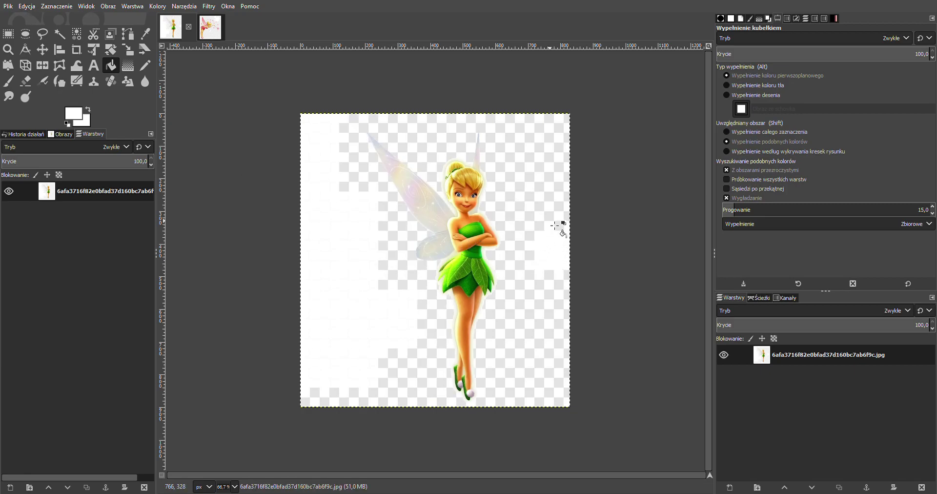
pyautogui.click(559, 211)
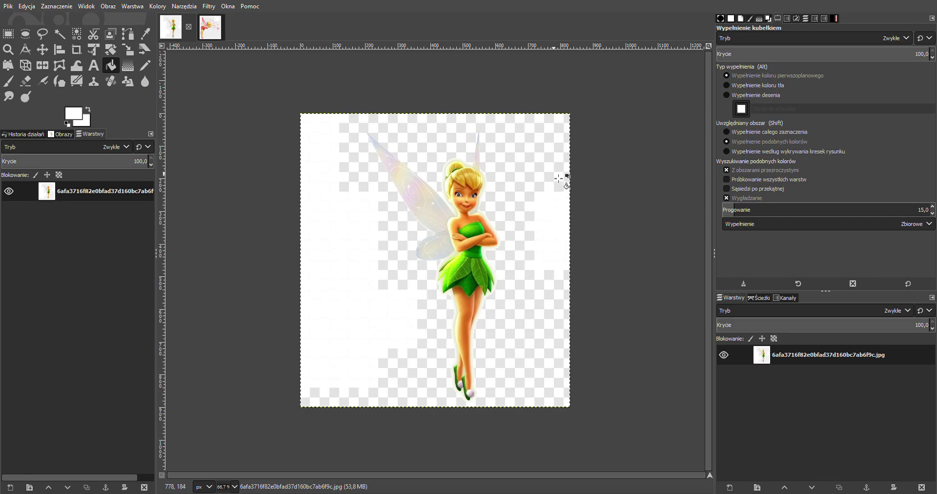
pyautogui.click(556, 162)
pyautogui.click(559, 142)
pyautogui.click(560, 288)
pyautogui.click(558, 314)
pyautogui.click(549, 365)
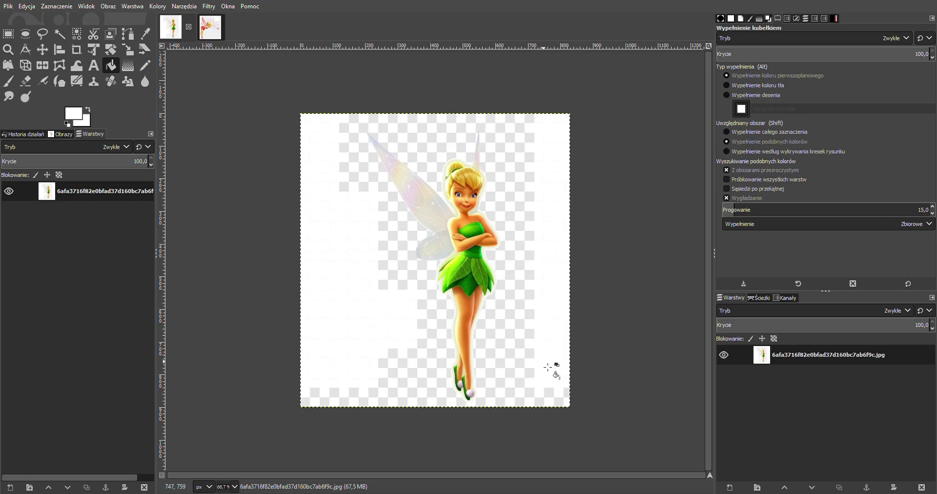
pyautogui.click(552, 393)
# Step: Fill the checkerboard block to the right of the fairy's knees with white, undoing the fills that spill into the wings
pyautogui.click(530, 386)
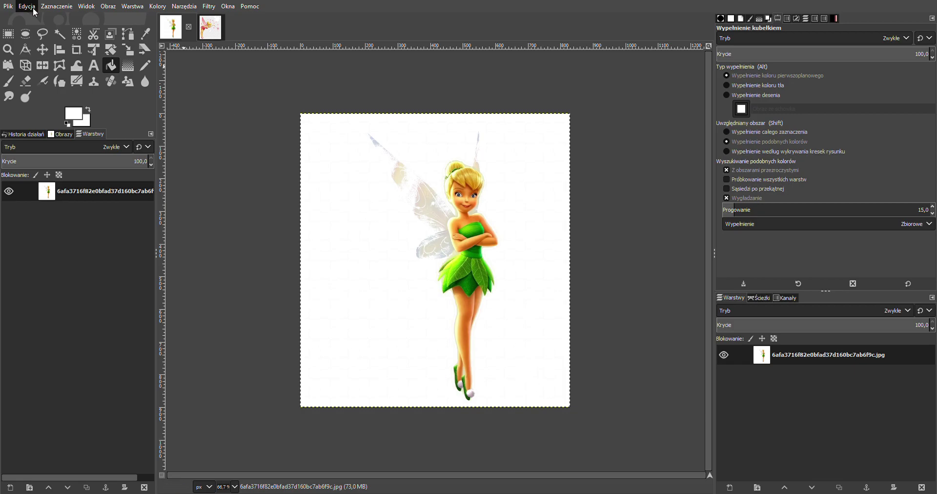
pyautogui.hotkey('ctrl', 'z')
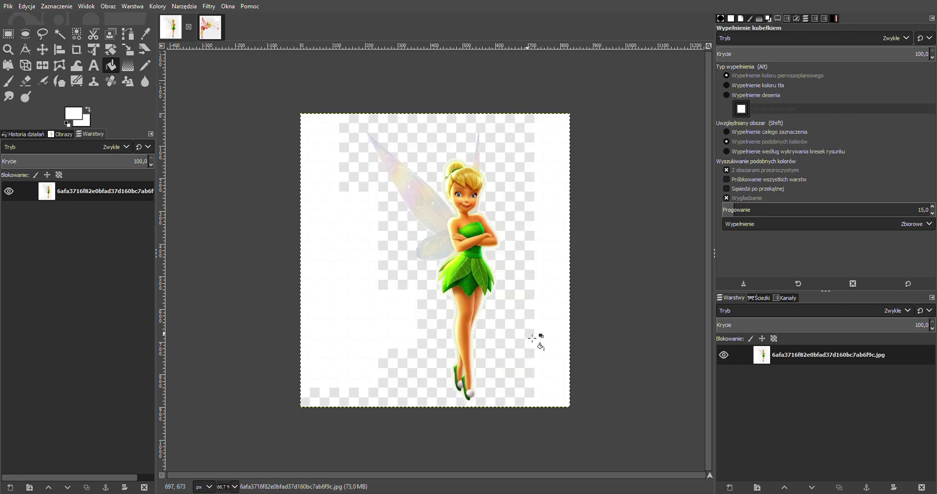
pyautogui.click(535, 279)
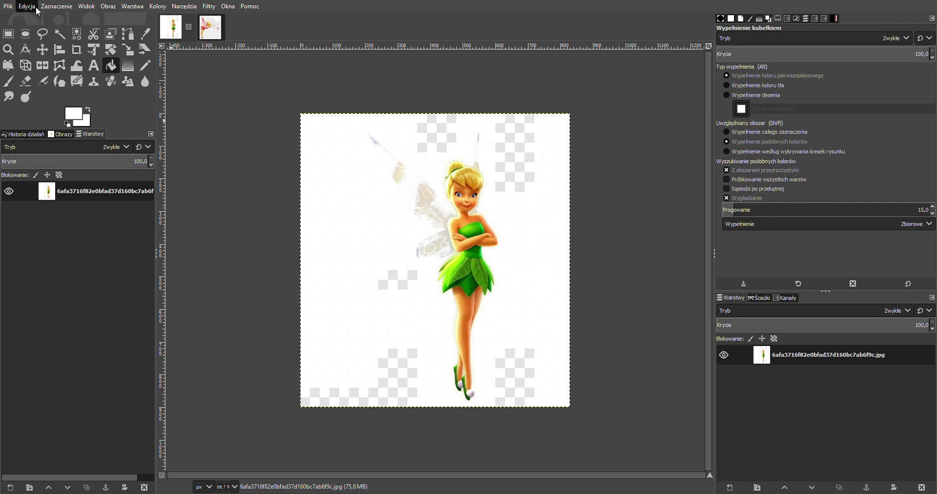
pyautogui.hotkey('ctrl', 'z')
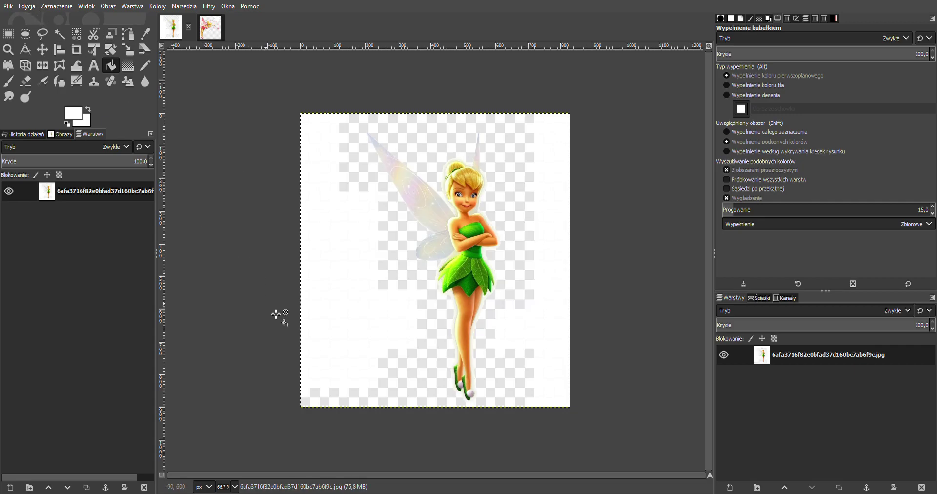
# Step: Fill the leftover checkerboard at the bottom left and below the lower wing with white, undoing the fill that spills into the wings
pyautogui.click(347, 396)
pyautogui.click(400, 378)
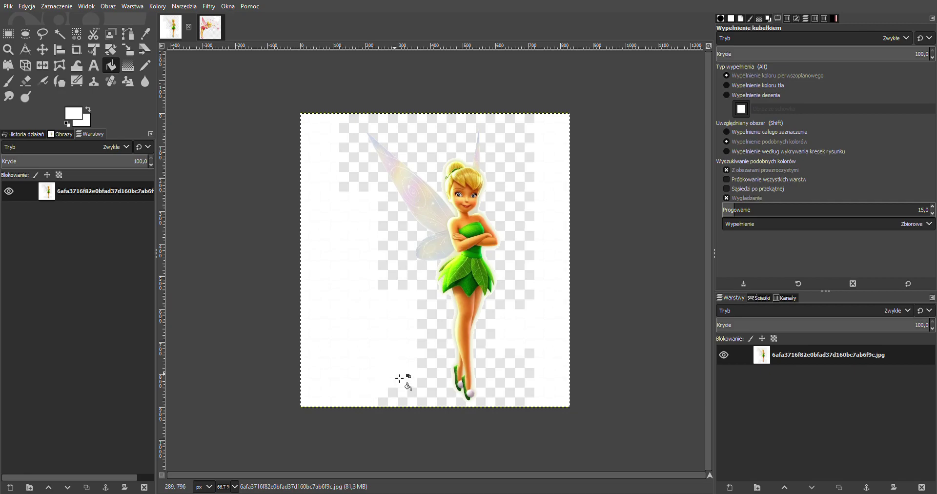
pyautogui.click(396, 388)
pyautogui.click(392, 284)
pyautogui.click(401, 244)
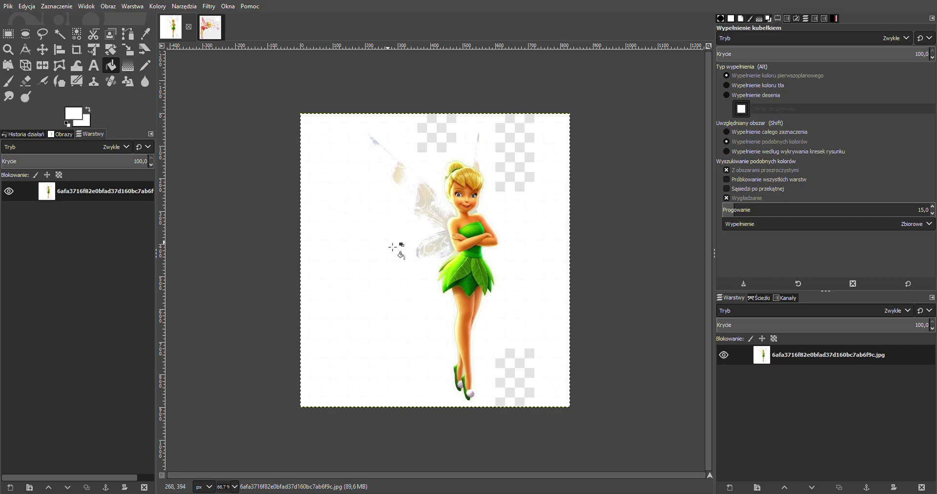
pyautogui.hotkey('ctrl', 'z')
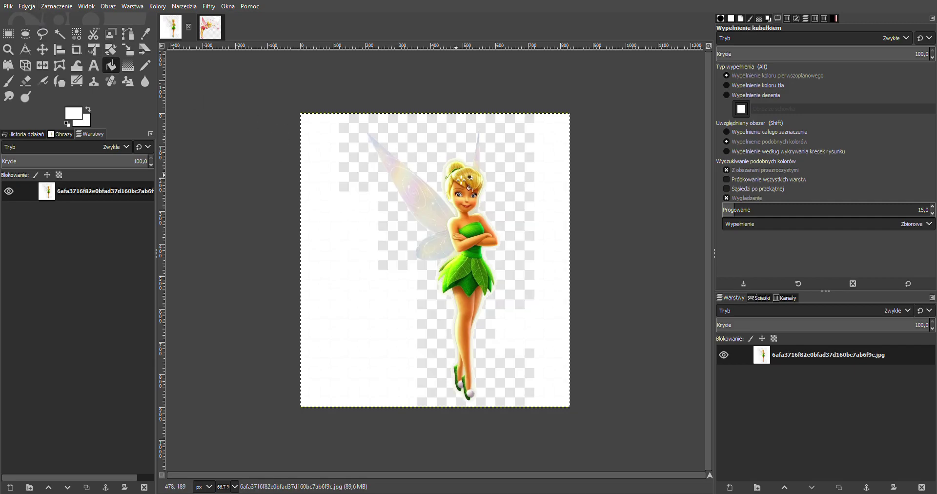
# Step: Fill the checkerboard above the green fairy's head and to its upper right with white, undoing the fills that spill into the wings
pyautogui.click(509, 158)
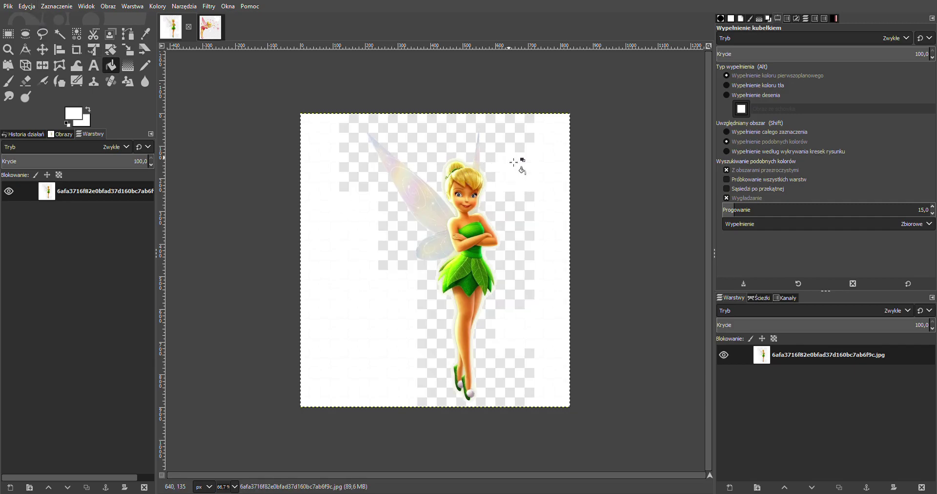
pyautogui.click(518, 131)
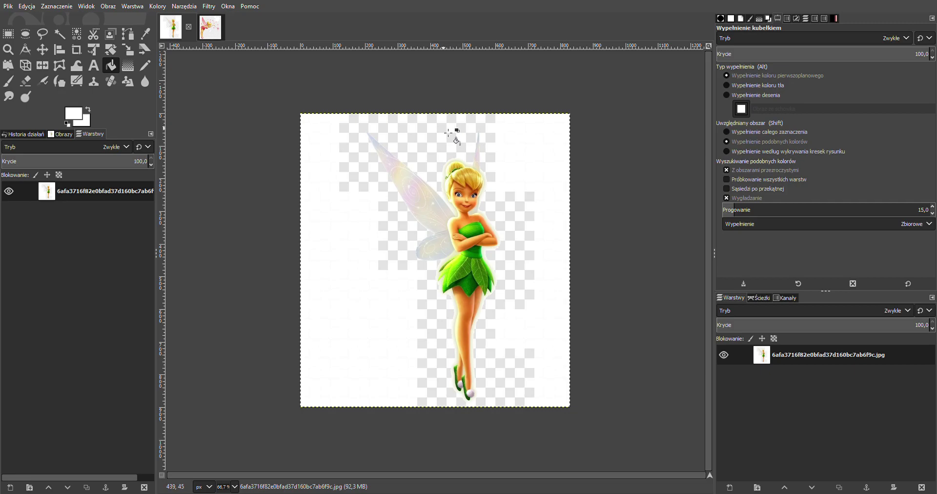
pyautogui.click(465, 129)
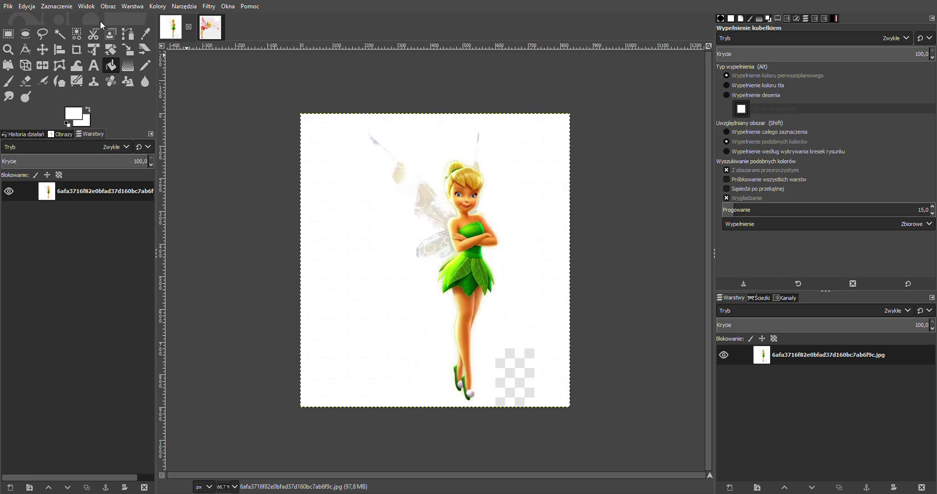
pyautogui.hotkey('ctrl', 'z')
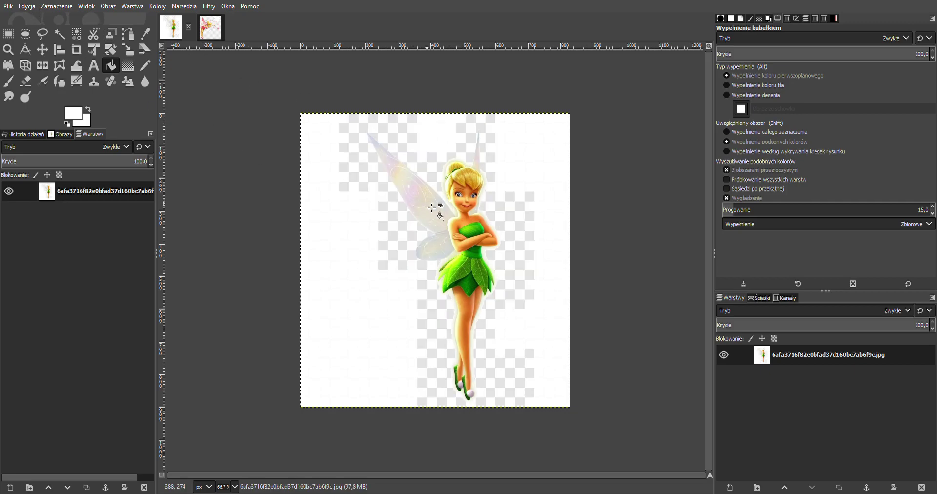
pyautogui.click(408, 128)
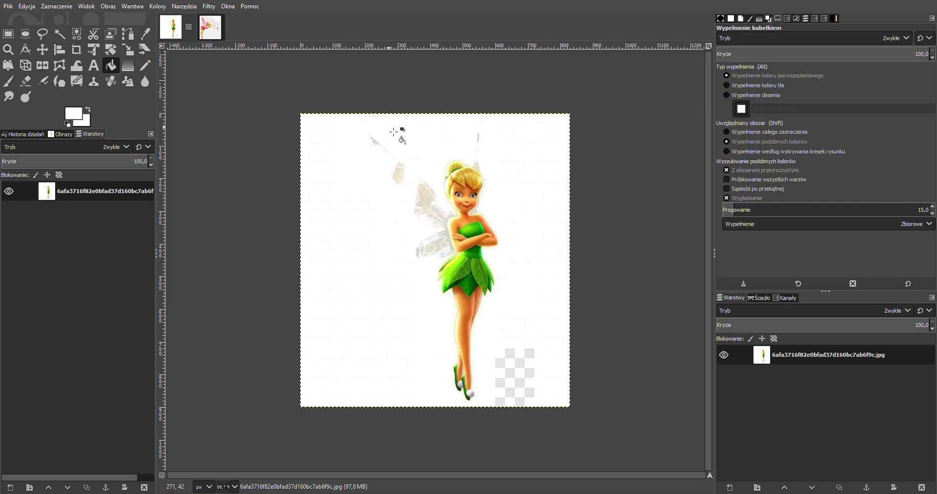
pyautogui.hotkey('ctrl', 'z')
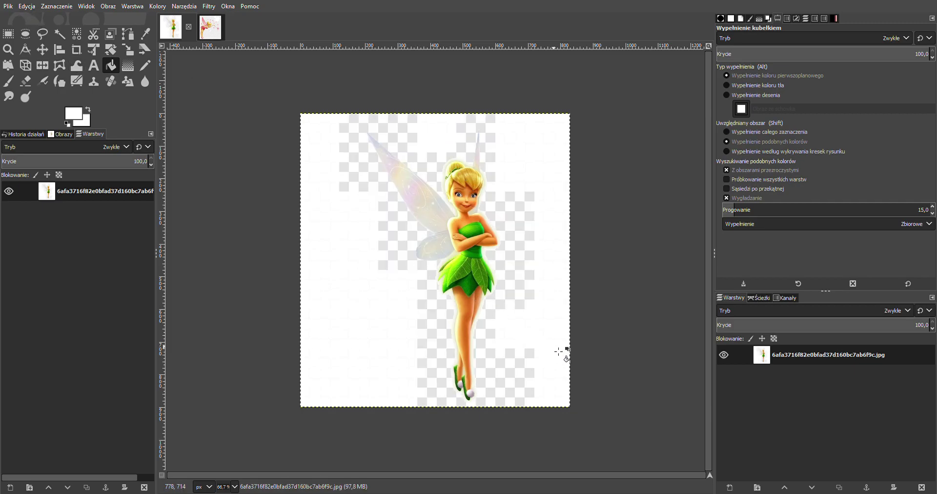
# Step: Fill the checkerboard block to the right of the fairy's feet with white, undoing the fills that spill into the wings
pyautogui.click(517, 397)
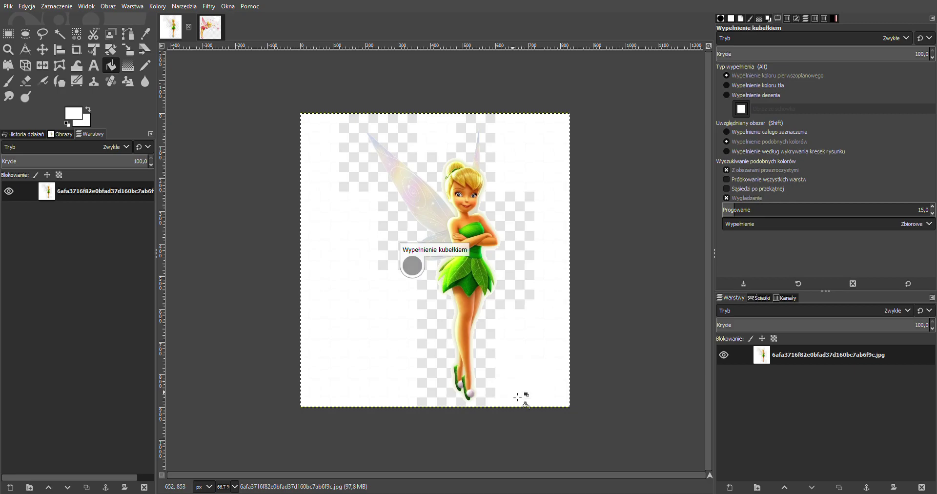
pyautogui.click(438, 398)
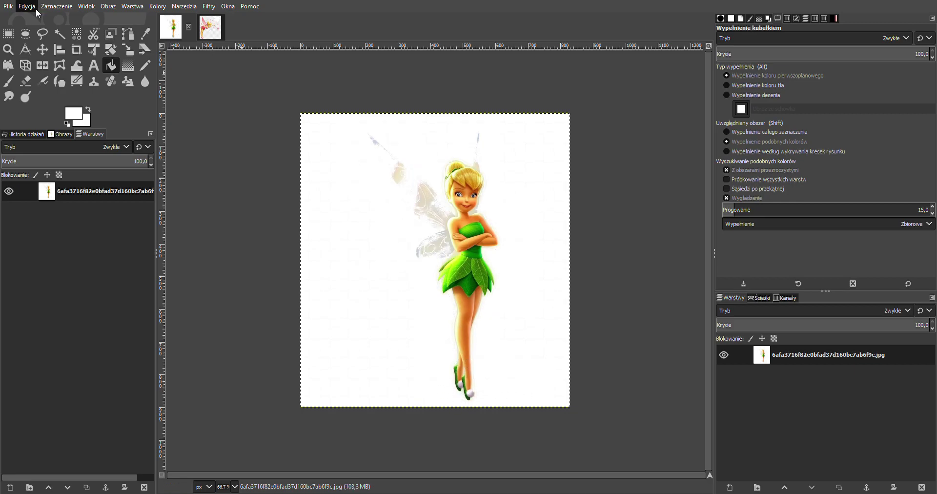
pyautogui.hotkey('ctrl', 'z')
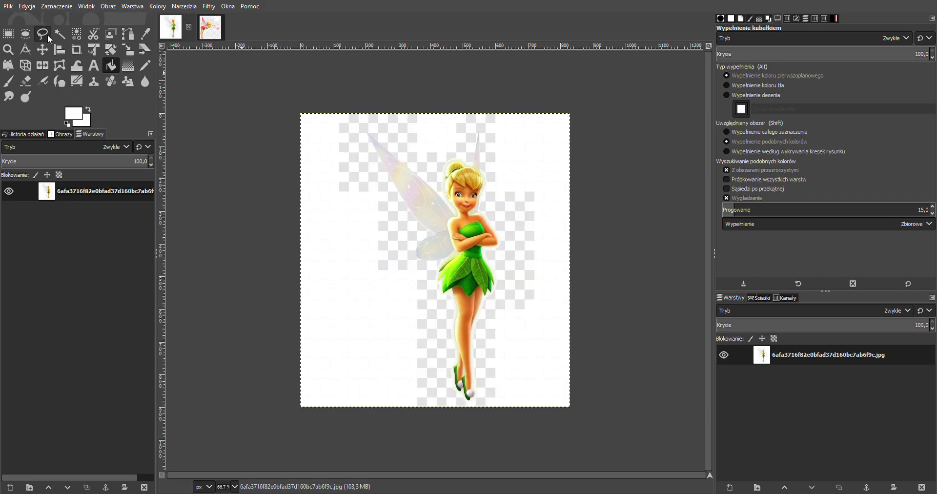
pyautogui.click(535, 295)
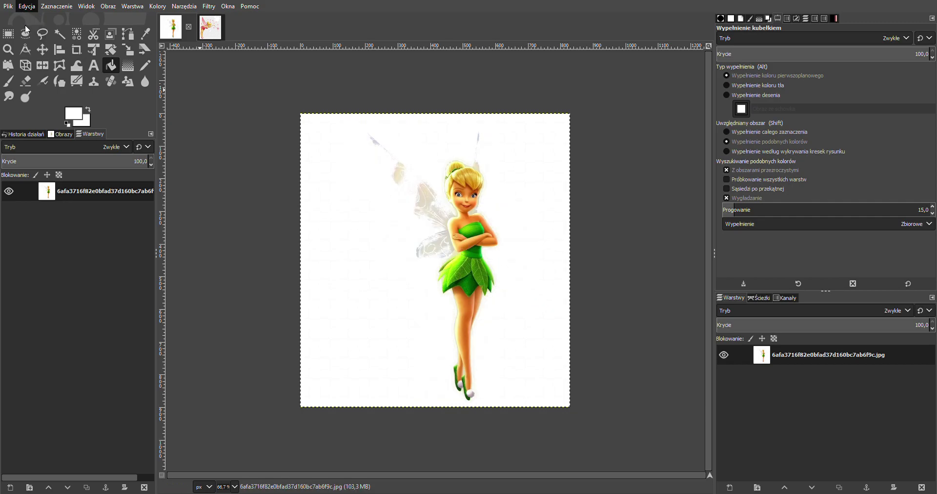
pyautogui.hotkey('ctrl', 'z')
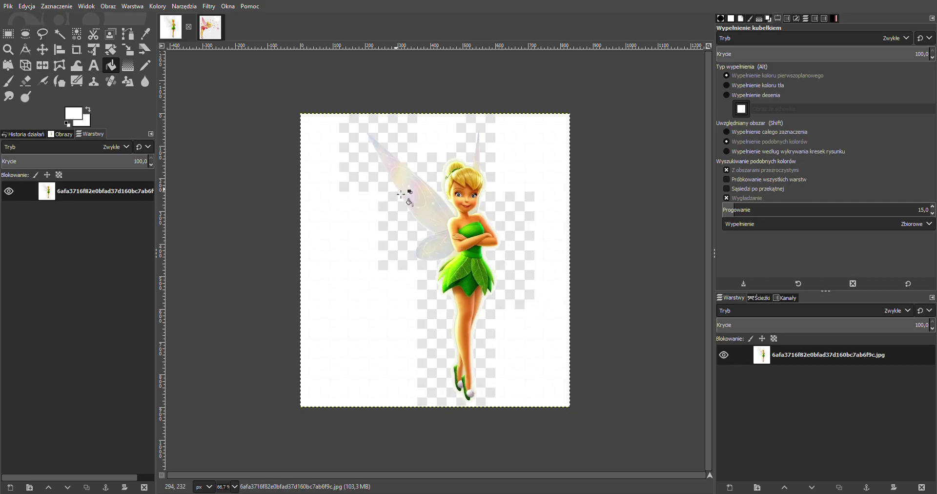
pyautogui.click(531, 260)
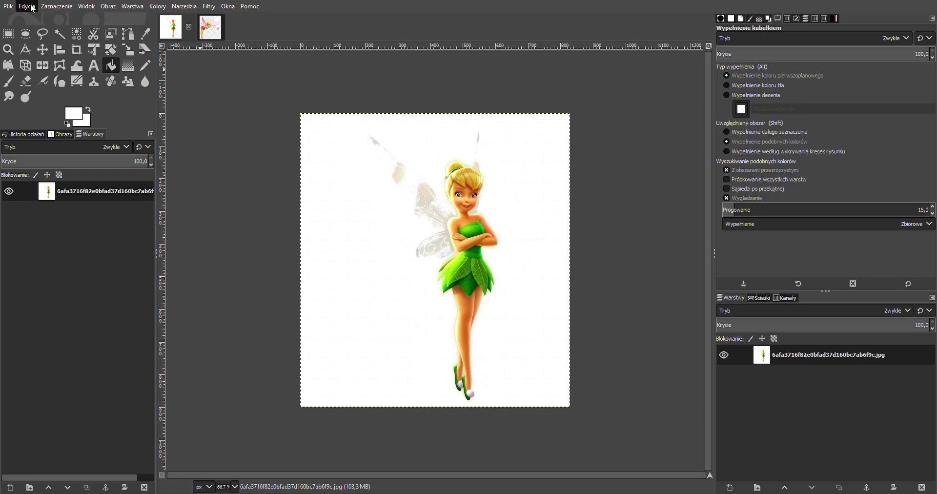
pyautogui.hotkey('ctrl', 'z')
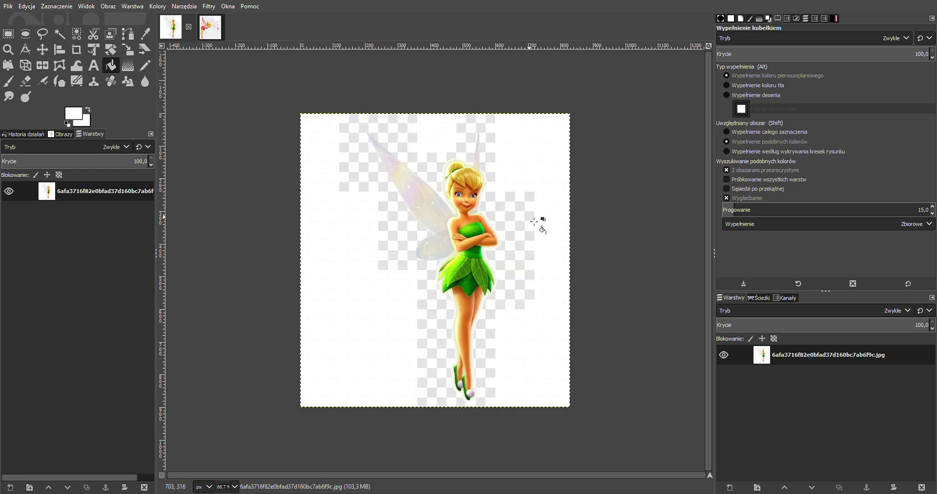
# Step: Lower the bucket fill threshold to 7.8 and fill the checkerboard squares to the right of the fairy's skirt with white
pyautogui.click(729, 210)
pyautogui.click(530, 296)
pyautogui.click(530, 258)
pyautogui.click(529, 268)
pyautogui.click(522, 264)
pyautogui.click(516, 258)
pyautogui.click(503, 266)
pyautogui.click(511, 276)
pyautogui.click(520, 284)
pyautogui.click(521, 245)
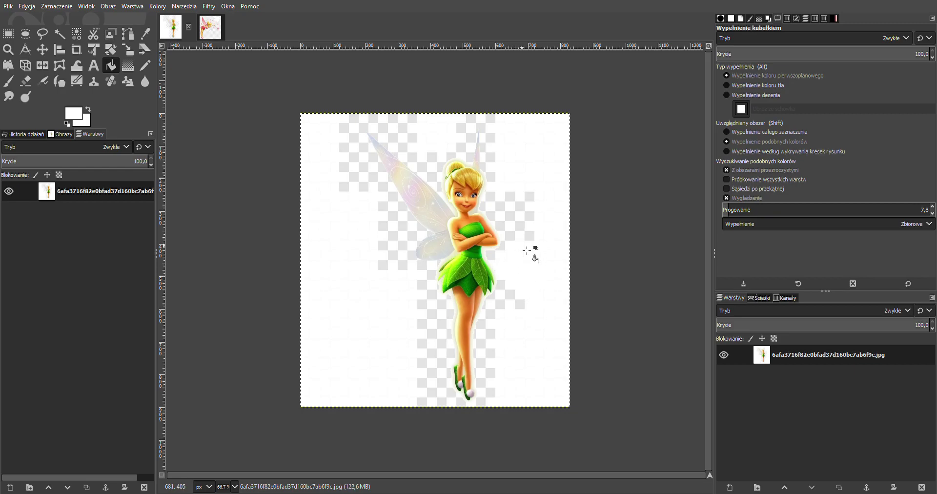
# Step: Fill the checkerboard squares to the right of the fairy's arm and shoulder with white
pyautogui.click(530, 236)
pyautogui.click(510, 236)
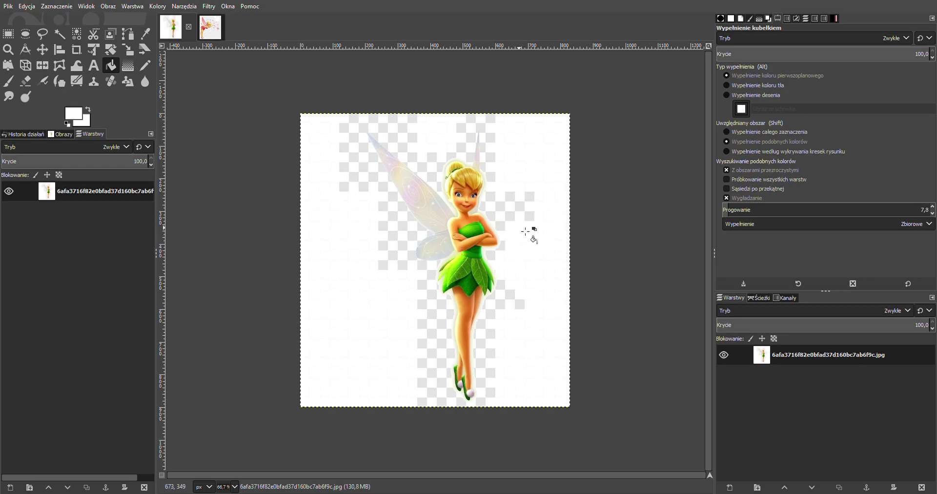
pyautogui.click(529, 215)
pyautogui.click(520, 209)
pyautogui.click(513, 219)
pyautogui.click(512, 209)
pyautogui.click(508, 211)
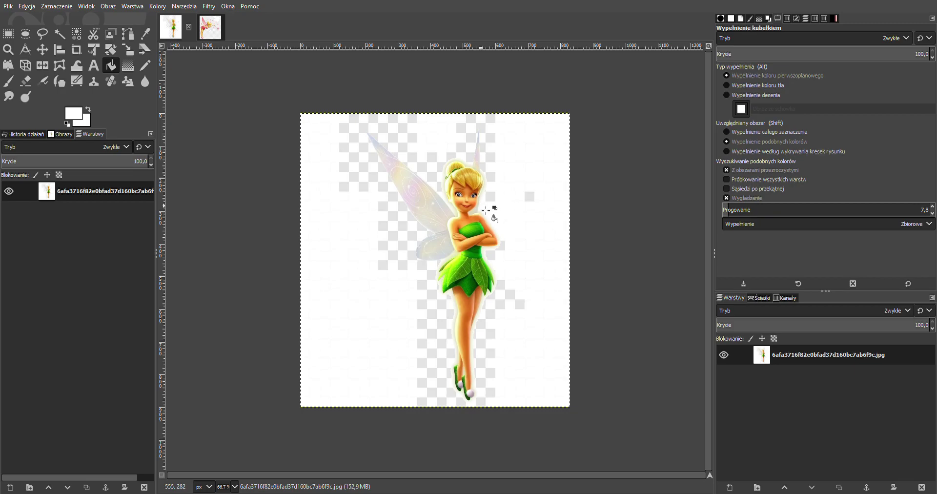
# Step: Fill the checkerboard squares to the right of the fairy's head and of the narrow right wing with white
pyautogui.click(493, 201)
pyautogui.click(491, 209)
pyautogui.click(531, 198)
pyautogui.click(496, 183)
pyautogui.click(495, 161)
pyautogui.click(488, 152)
pyautogui.click(500, 144)
pyautogui.click(489, 135)
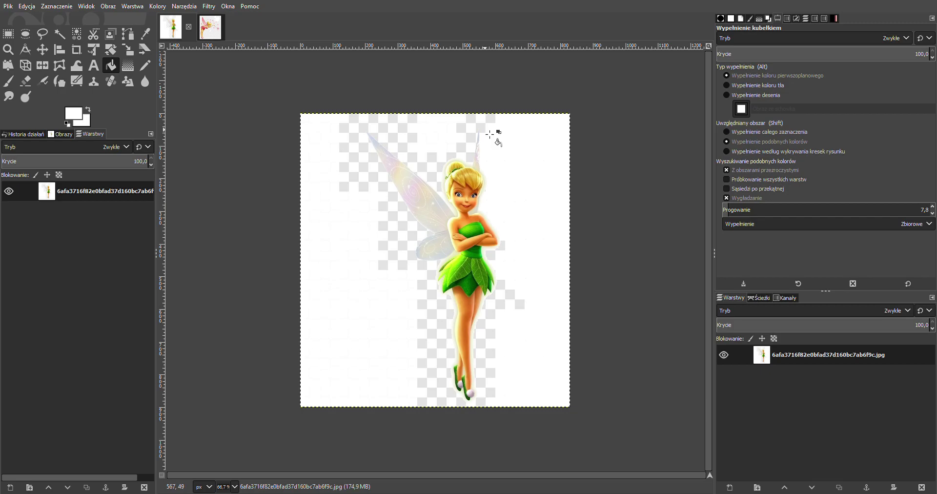
# Step: Fill the checkerboard squares along the left edge of the large wing with white, undoing the last fill
pyautogui.click(397, 197)
pyautogui.click(390, 187)
pyautogui.click(384, 180)
pyautogui.click(375, 175)
pyautogui.click(366, 168)
pyautogui.click(367, 167)
pyautogui.click(378, 161)
pyautogui.click(385, 174)
pyautogui.click(26, 6)
pyautogui.click(33, 22)
# Step: Lower the bucket fill threshold to 4.8 and fill the checkerboard squares around and above the large wing's tip with white
pyautogui.click(718, 209)
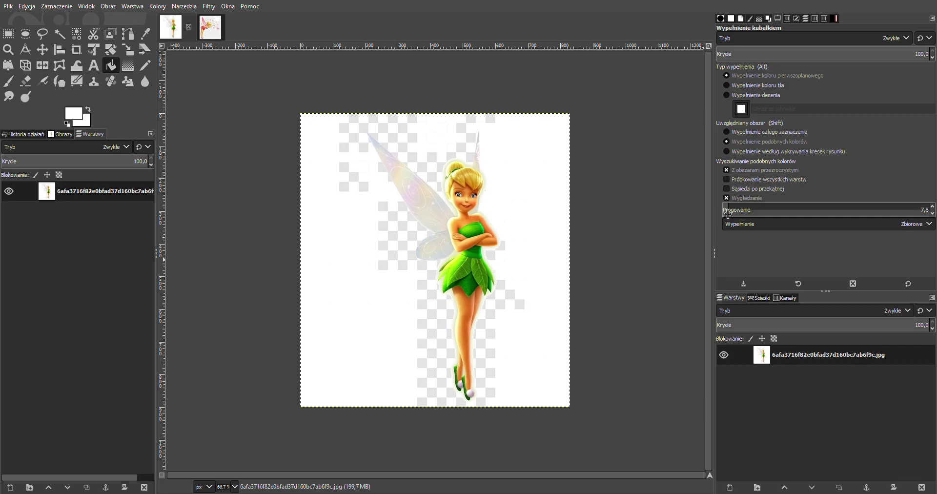
pyautogui.click(360, 143)
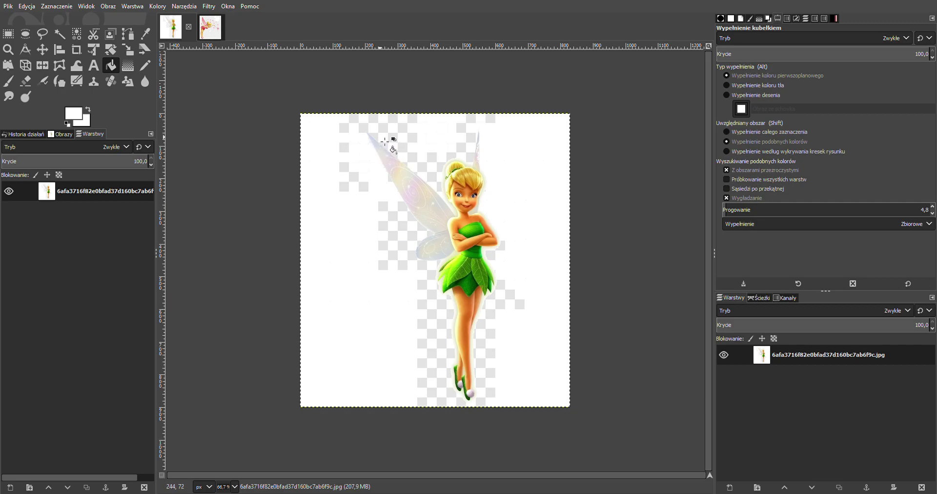
pyautogui.click(390, 152)
pyautogui.click(407, 152)
pyautogui.click(398, 143)
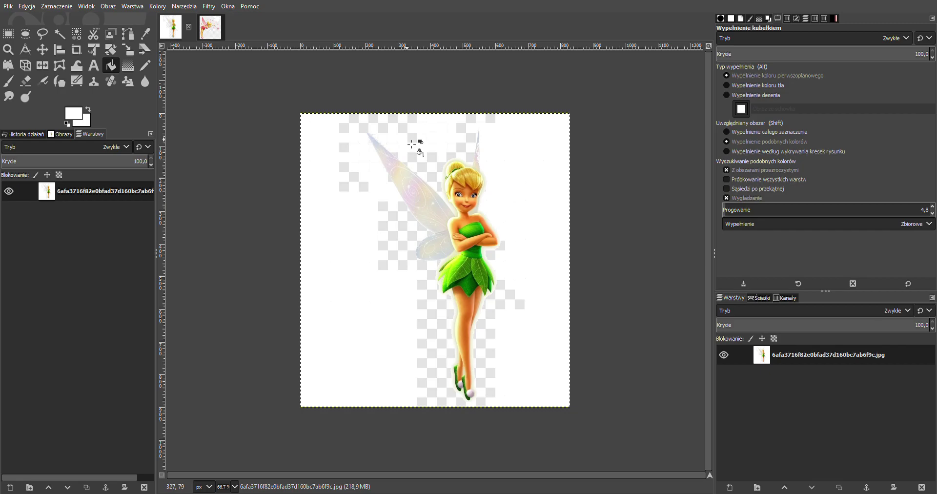
pyautogui.click(418, 142)
pyautogui.click(415, 159)
pyautogui.click(409, 133)
pyautogui.click(405, 127)
pyautogui.click(389, 127)
pyautogui.click(364, 124)
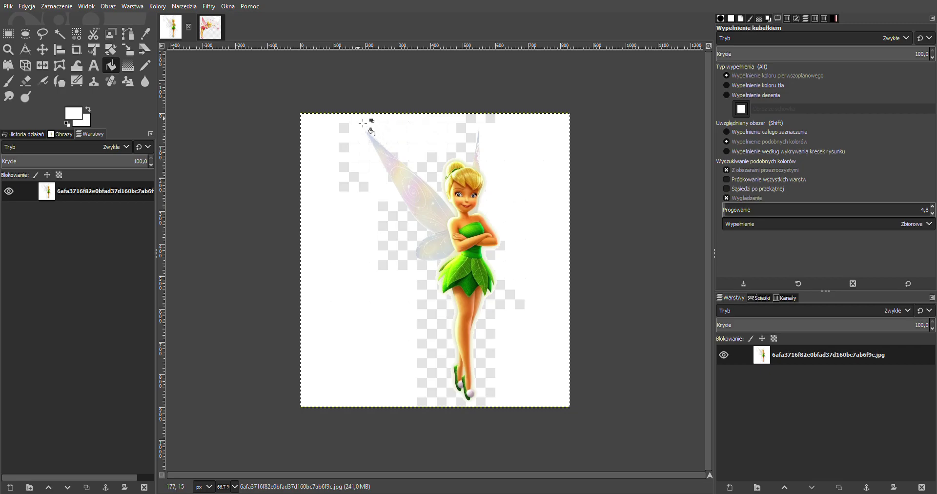
# Step: Fill the leftover checkerboard squares to the left of the large wing's tip with white
pyautogui.click(352, 133)
pyautogui.click(352, 152)
pyautogui.click(353, 171)
pyautogui.click(354, 178)
pyautogui.click(364, 187)
pyautogui.click(348, 186)
# Step: Fill the checkerboard squares below the large wing and around the small lower wing with white
pyautogui.click(383, 205)
pyautogui.click(412, 217)
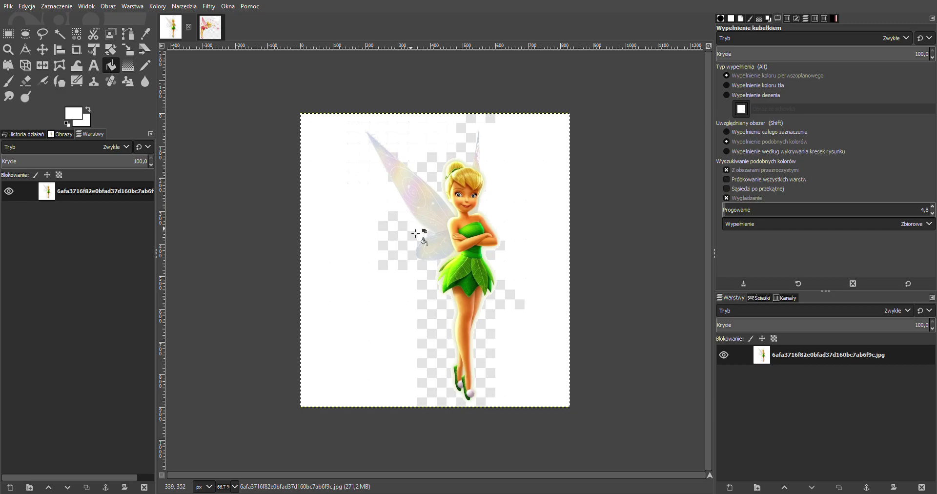
pyautogui.click(414, 224)
pyautogui.click(407, 218)
pyautogui.click(396, 236)
pyautogui.click(387, 247)
pyautogui.click(406, 245)
pyautogui.click(399, 256)
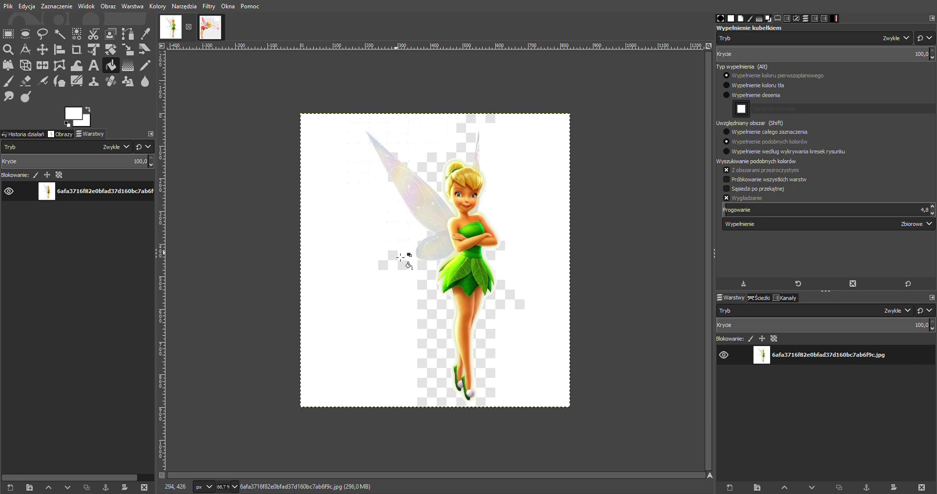
pyautogui.click(389, 267)
pyautogui.click(427, 267)
pyautogui.click(428, 240)
pyautogui.click(436, 244)
# Step: Fill the checkerboard squares between the large wing and the fairy's head, and along the wing's edge, with white
pyautogui.click(453, 169)
pyautogui.click(429, 174)
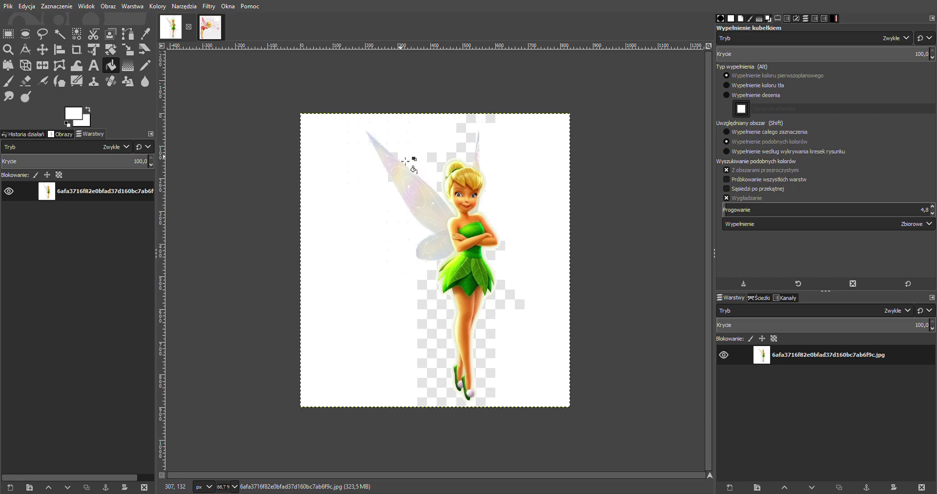
pyautogui.click(394, 176)
pyautogui.click(395, 184)
pyautogui.click(441, 171)
pyautogui.click(443, 189)
pyautogui.click(455, 162)
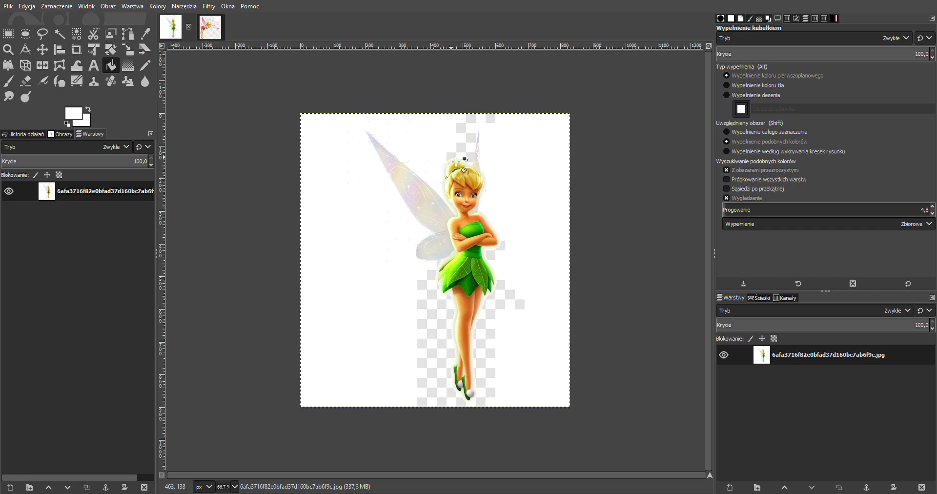
# Step: Fill the checkerboard squares above the fairy's head and around the tip of the narrow right wing with white
pyautogui.click(458, 158)
pyautogui.click(469, 147)
pyautogui.click(472, 142)
pyautogui.click(469, 129)
pyautogui.click(475, 125)
pyautogui.click(490, 124)
pyautogui.click(494, 123)
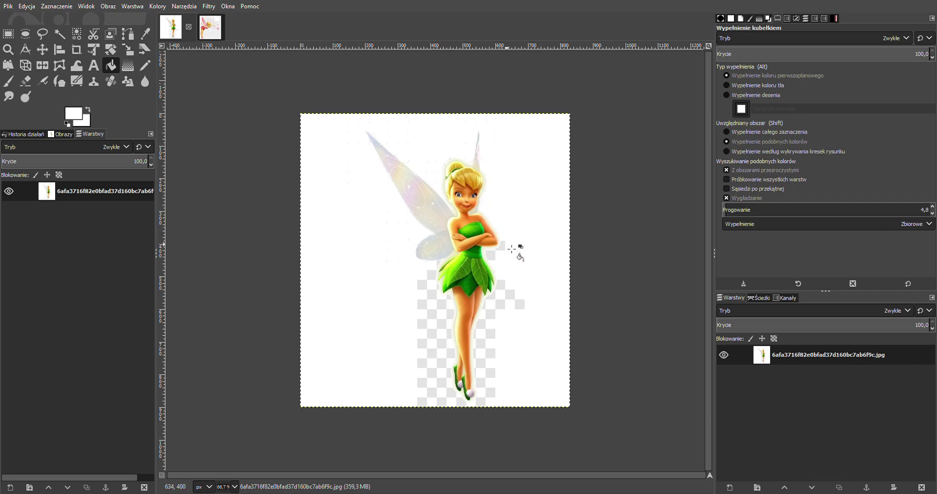
# Step: Fill the remaining checkerboard squares to the right of the fairy's skirt and legs with white
pyautogui.click(494, 267)
pyautogui.click(509, 295)
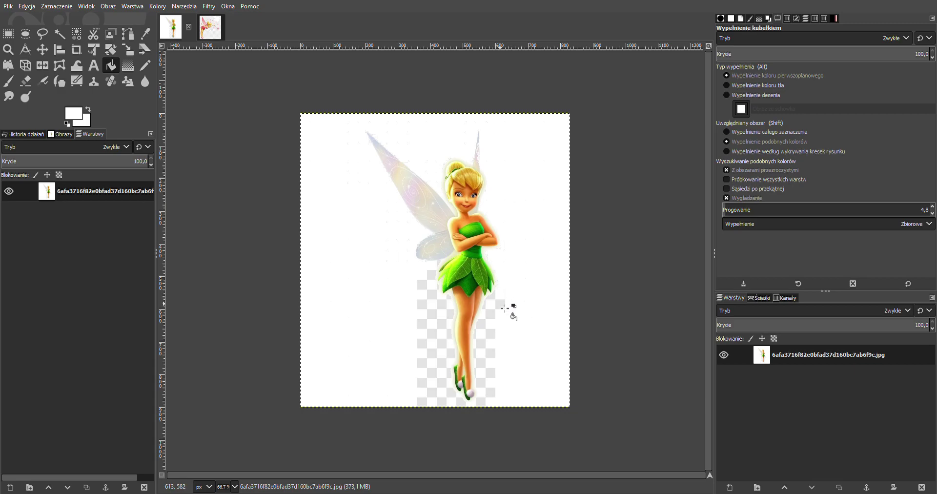
pyautogui.click(494, 301)
pyautogui.click(493, 308)
pyautogui.click(493, 318)
pyautogui.click(481, 327)
pyautogui.click(491, 336)
pyautogui.click(481, 343)
pyautogui.click(479, 350)
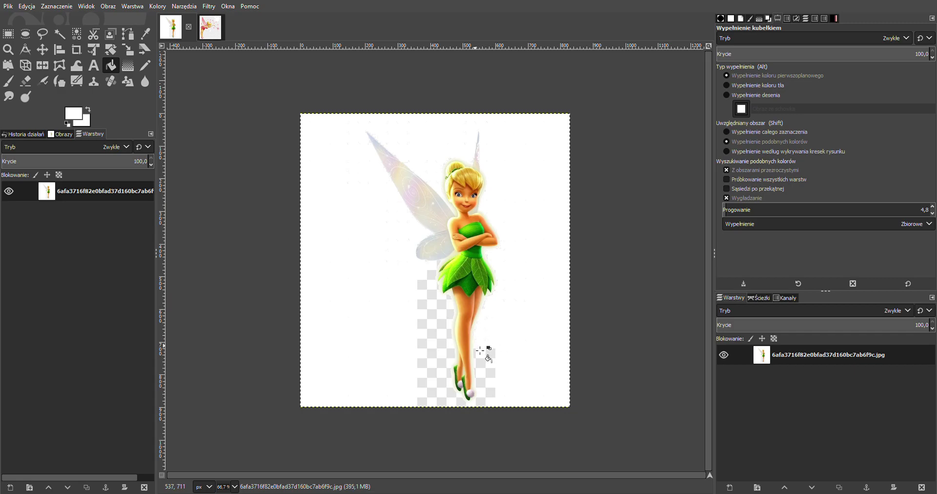
# Step: Fill the checkerboard squares to the right of the fairy's ankles and feet with white
pyautogui.click(483, 366)
pyautogui.click(491, 378)
pyautogui.click(485, 383)
pyautogui.click(492, 395)
pyautogui.click(485, 403)
# Step: Fill the checkerboard squares to the left of the fairy's skirt and just below its hem with white
pyautogui.click(438, 273)
pyautogui.click(431, 275)
pyautogui.click(422, 285)
pyautogui.click(433, 294)
pyautogui.click(444, 302)
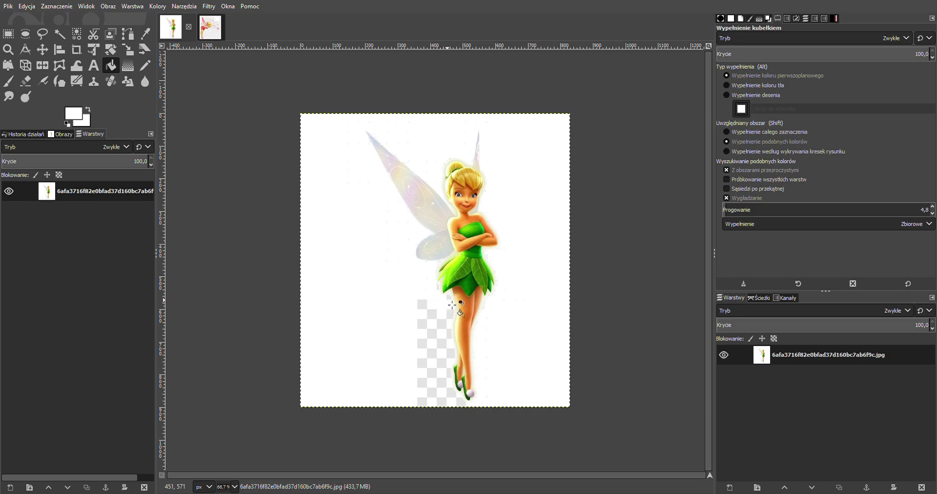
pyautogui.click(448, 296)
# Step: Fill the checkerboard squares to the left of the fairy's legs with white
pyautogui.click(426, 304)
pyautogui.click(433, 311)
pyautogui.click(451, 316)
pyautogui.click(445, 324)
pyautogui.click(429, 329)
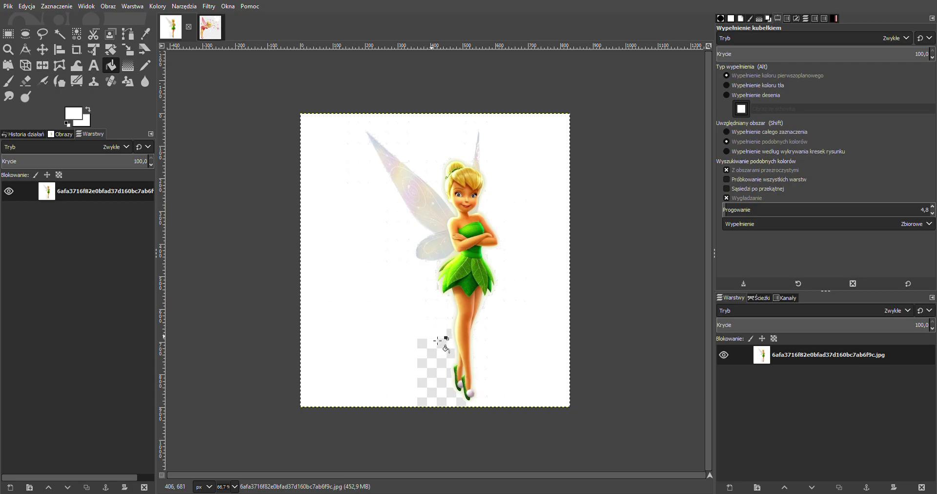
pyautogui.click(452, 337)
pyautogui.click(430, 349)
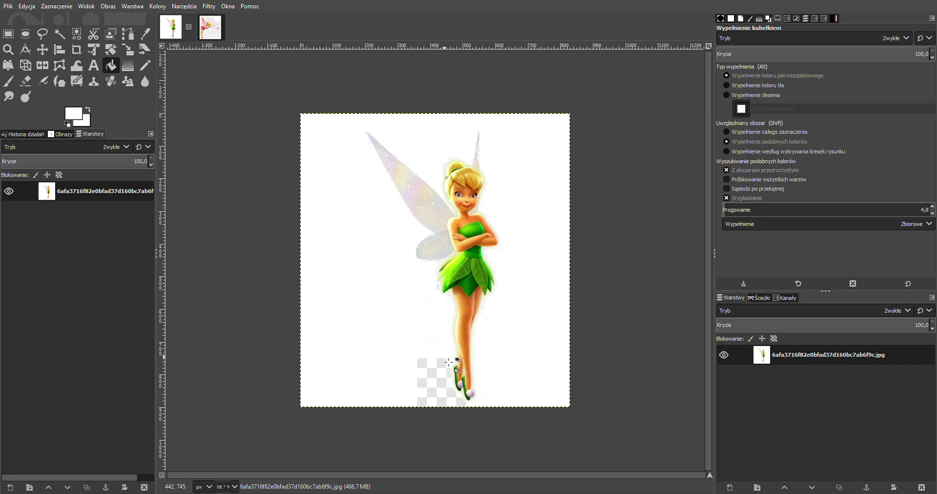
# Step: Fill the last checkerboard squares to the left of and below the fairy's feet with white
pyautogui.click(433, 371)
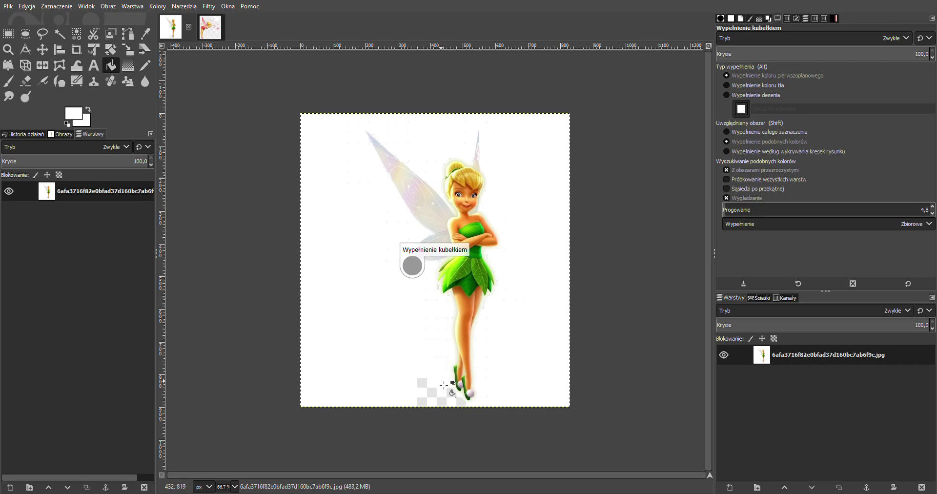
pyautogui.click(434, 393)
pyautogui.click(445, 405)
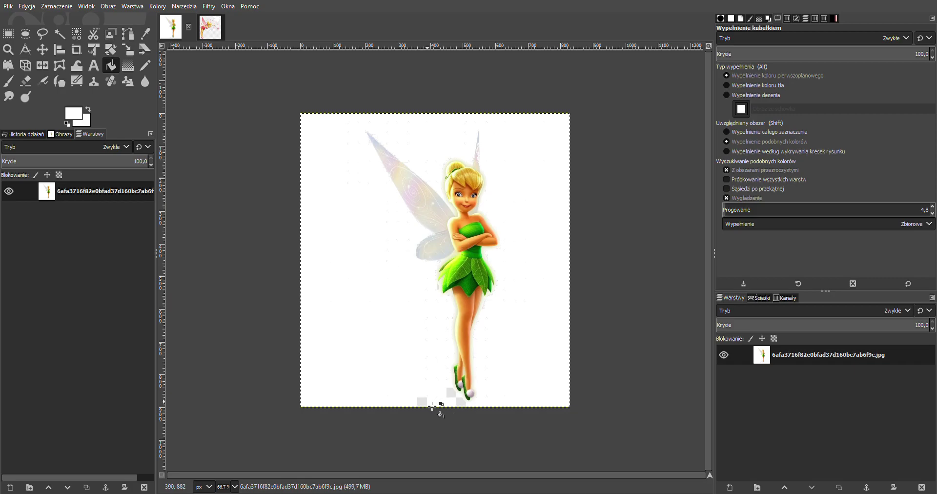
pyautogui.click(429, 405)
pyautogui.click(453, 396)
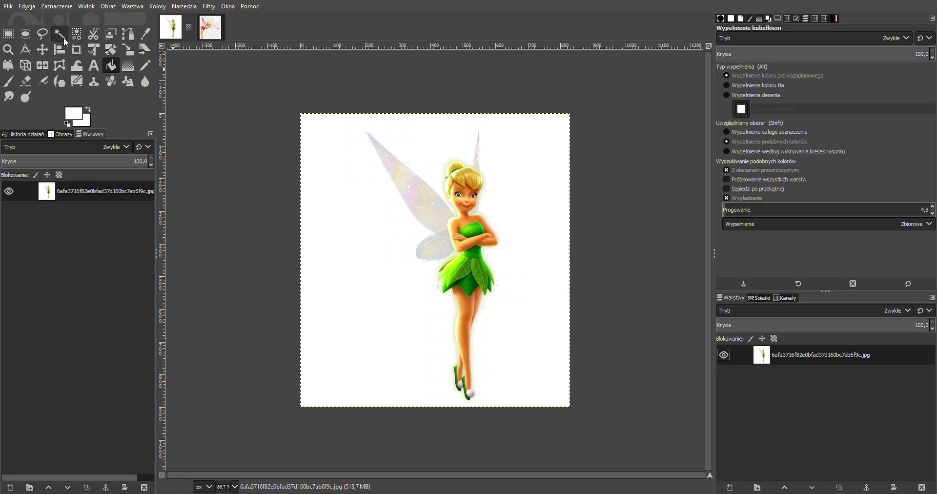
# Step: Try selecting the white background around the fairy with Fuzzy Select at thresholds of 39.1 and 33.3, undoing each selection
pyautogui.click(59, 34)
pyautogui.click(344, 194)
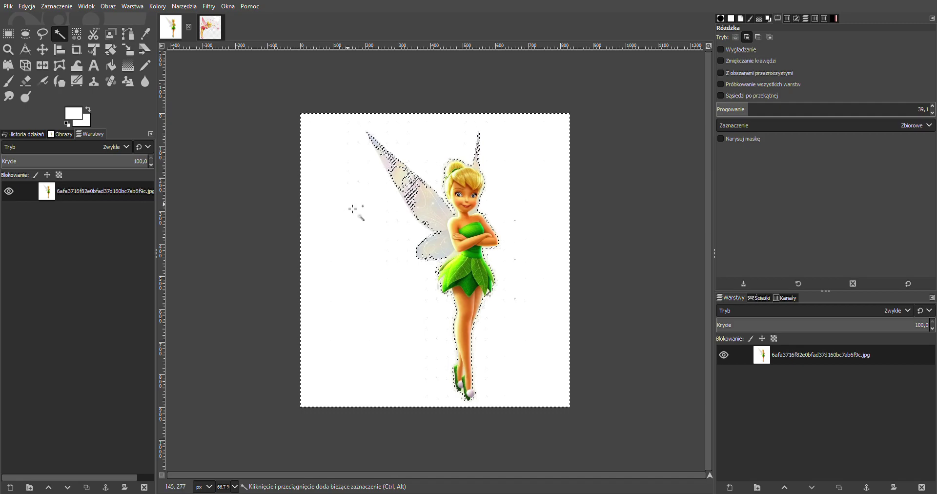
pyautogui.click(34, 7)
pyautogui.click(40, 19)
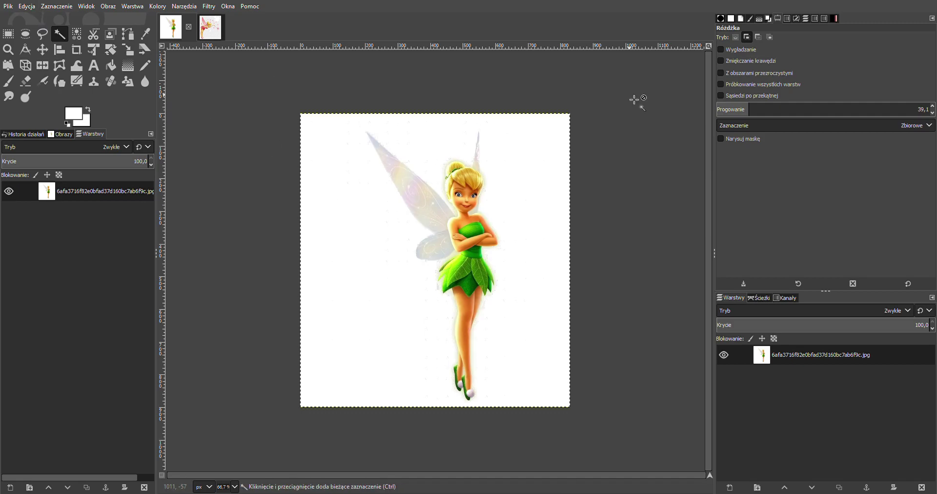
pyautogui.click(744, 109)
pyautogui.click(339, 168)
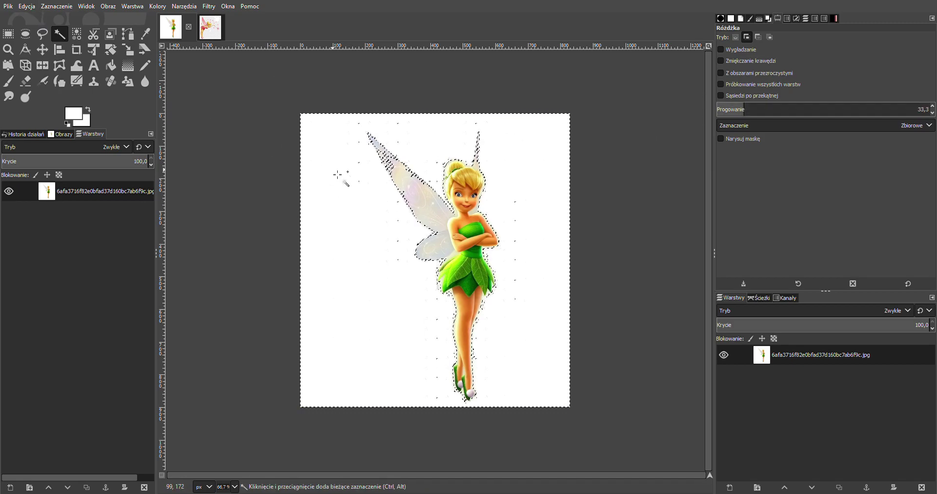
pyautogui.click(29, 7)
pyautogui.click(40, 19)
# Step: Select the white background with Fuzzy Select at a threshold of 26.3, erase it to transparency, and clear the selection
pyautogui.click(737, 108)
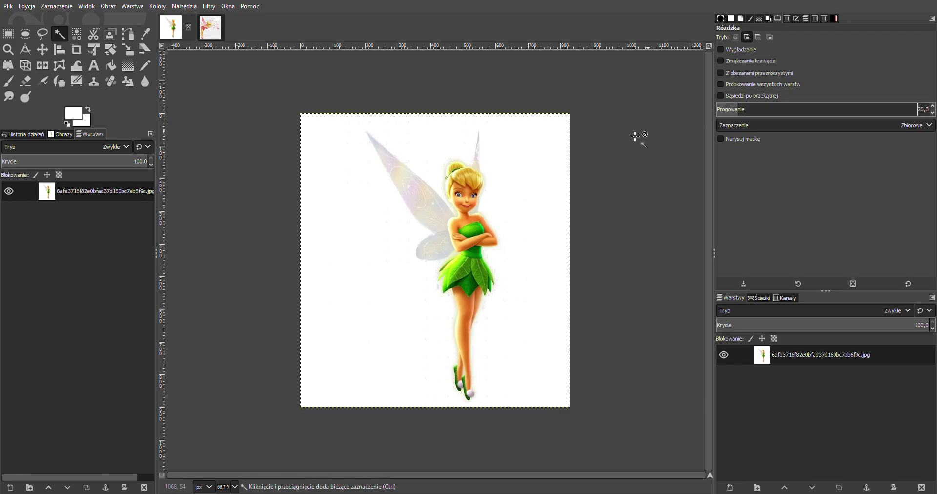
pyautogui.click(452, 122)
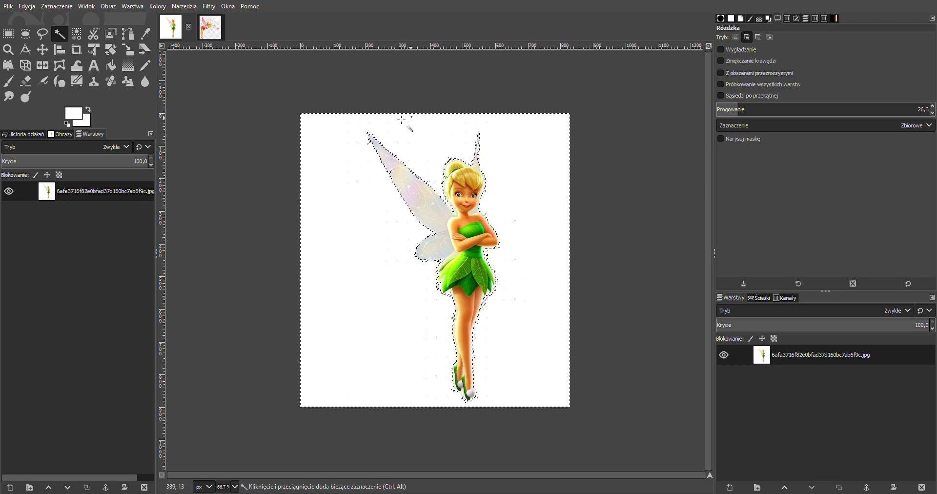
pyautogui.click(26, 80)
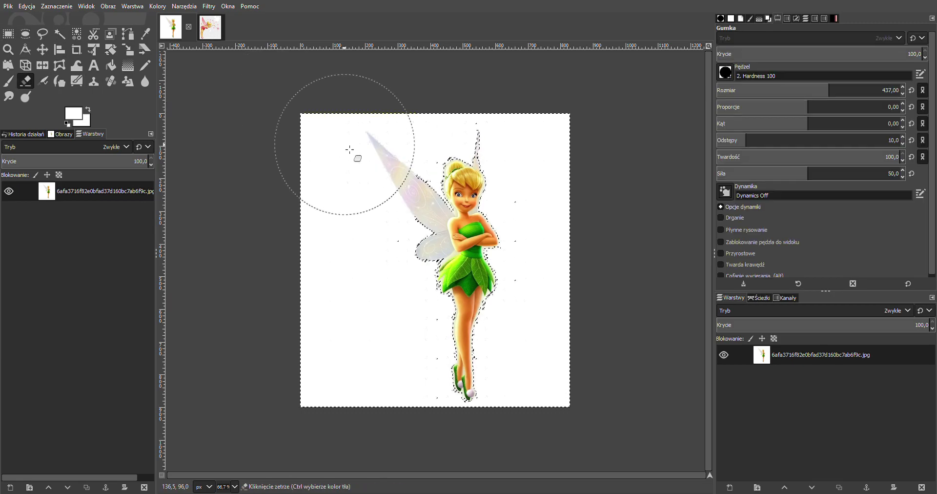
pyautogui.moveTo(415, 161)
pyautogui.mouseDown()
pyautogui.moveTo(261, 159)
pyautogui.moveTo(286, 268)
pyautogui.moveTo(474, 340)
pyautogui.moveTo(631, 435)
pyautogui.mouseUp()
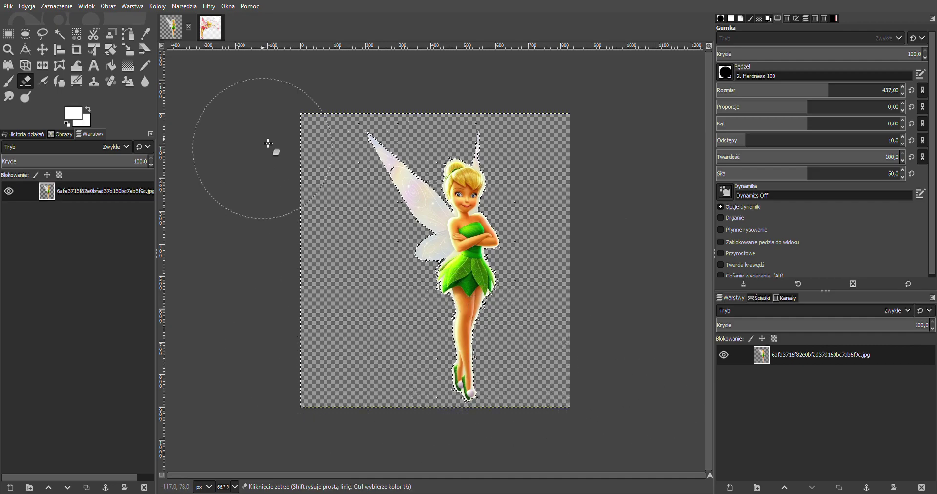
pyautogui.click(8, 34)
pyautogui.click(249, 164)
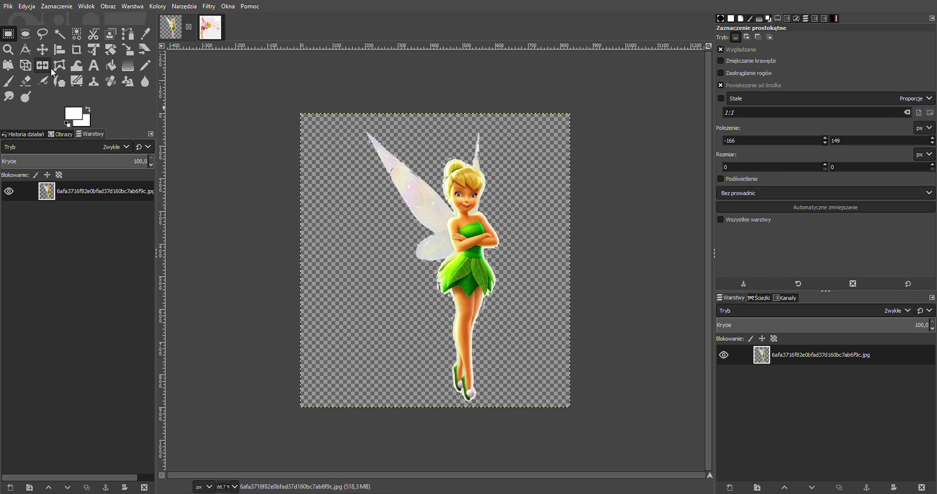
# Step: Restore the background selection and convert it into a border along the fairy's outline
pyautogui.click(32, 77)
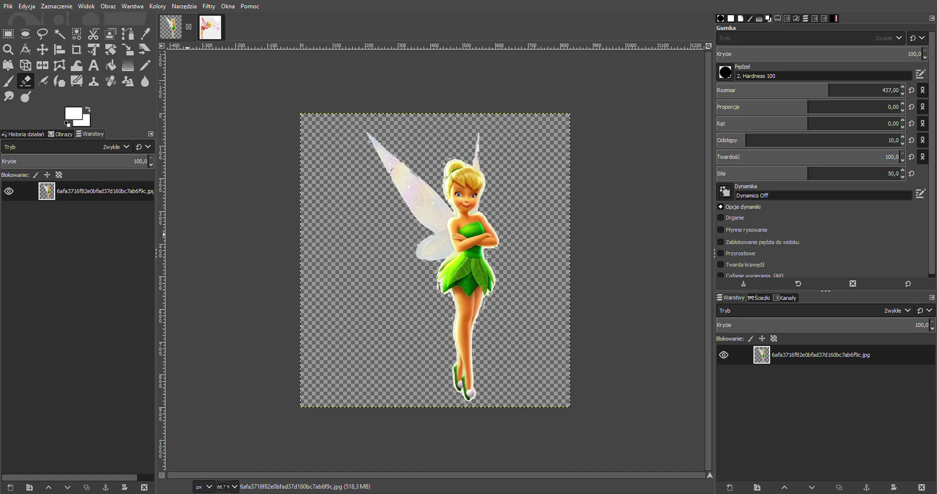
pyautogui.click(33, 10)
pyautogui.click(33, 19)
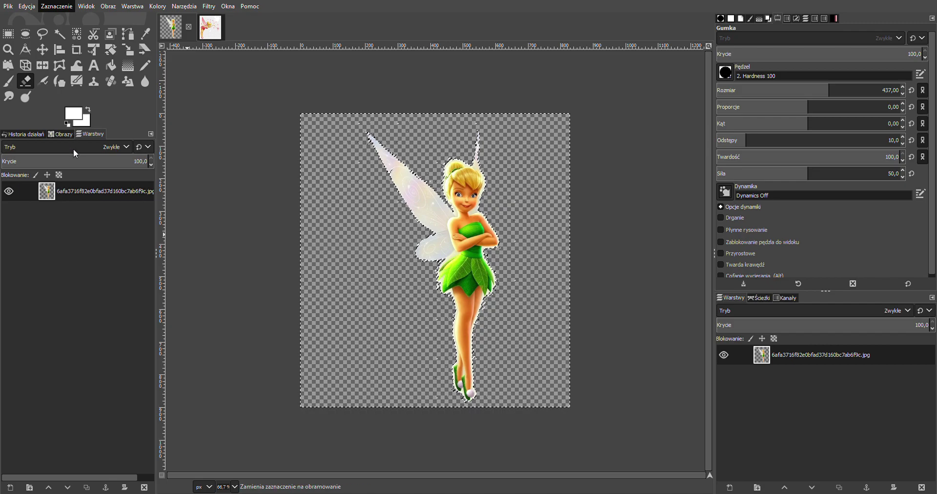
pyautogui.hotkey('ctrl', 'z')
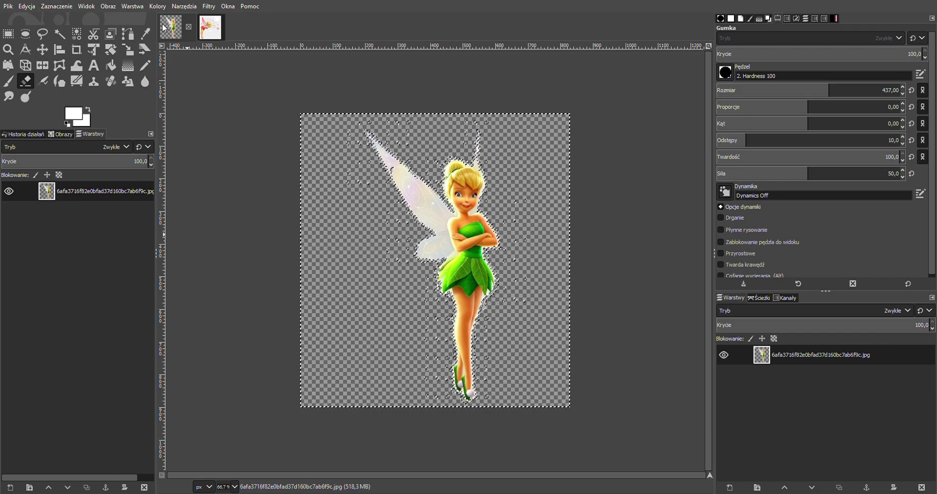
# Step: Apply a filter within the border selection around the fairy, and clear the selection
pyautogui.click(208, 6)
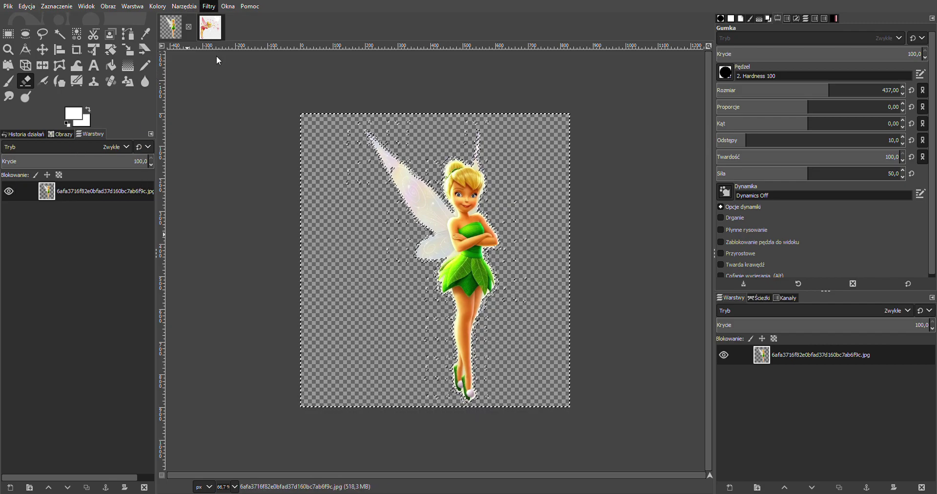
pyautogui.click(360, 62)
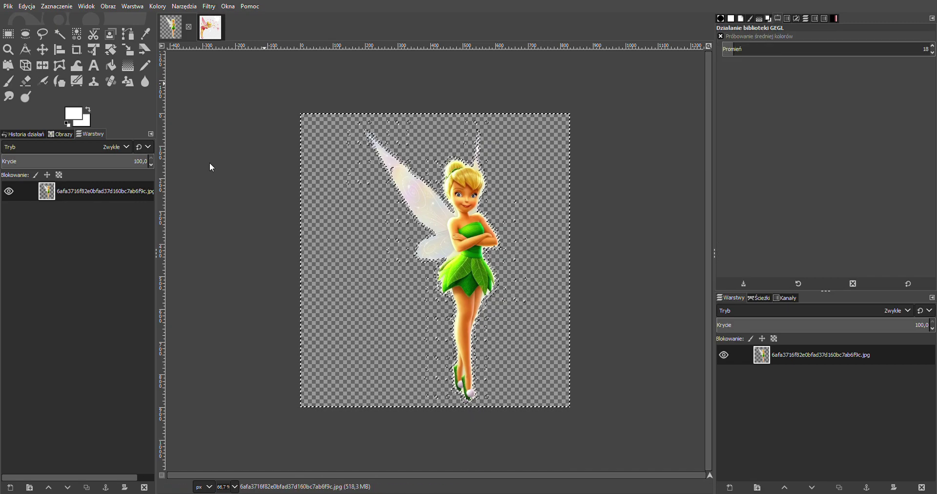
pyautogui.click(9, 34)
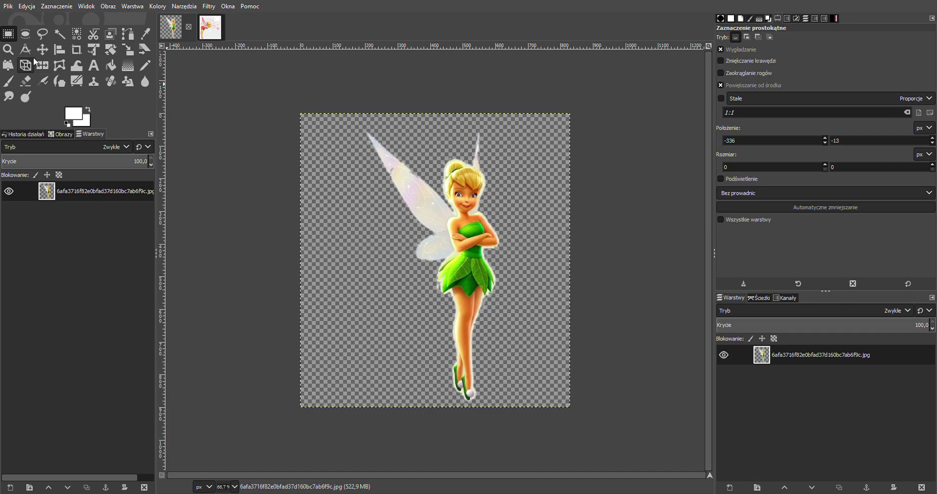
pyautogui.click(25, 81)
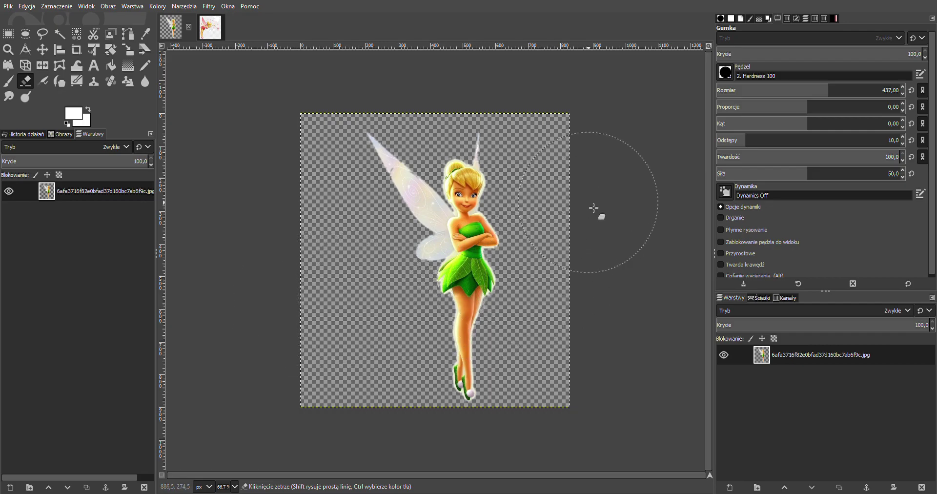
# Step: Switch to the red fairy image and erase the checkerboard below the wand and in the upper-right corner with the size 437 eraser
pyautogui.click(210, 26)
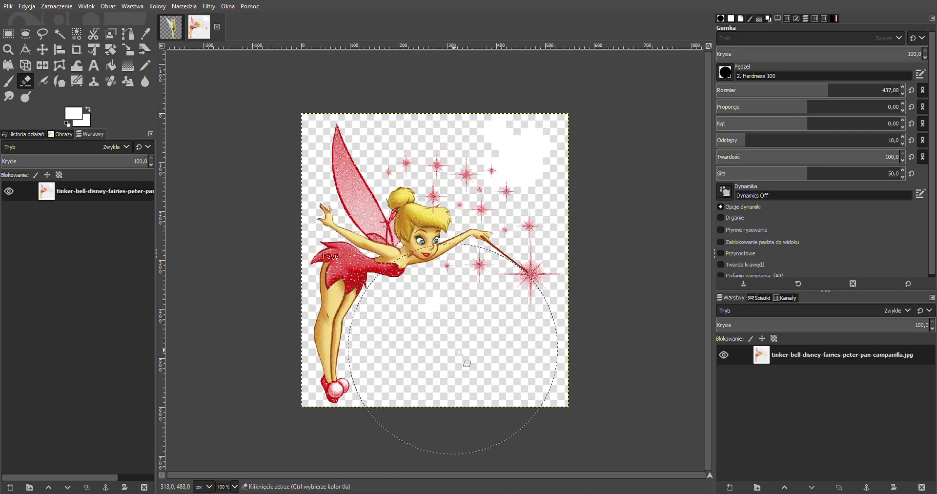
pyautogui.moveTo(474, 397)
pyautogui.mouseDown()
pyautogui.moveTo(490, 384)
pyautogui.moveTo(538, 392)
pyautogui.moveTo(555, 414)
pyautogui.mouseUp()
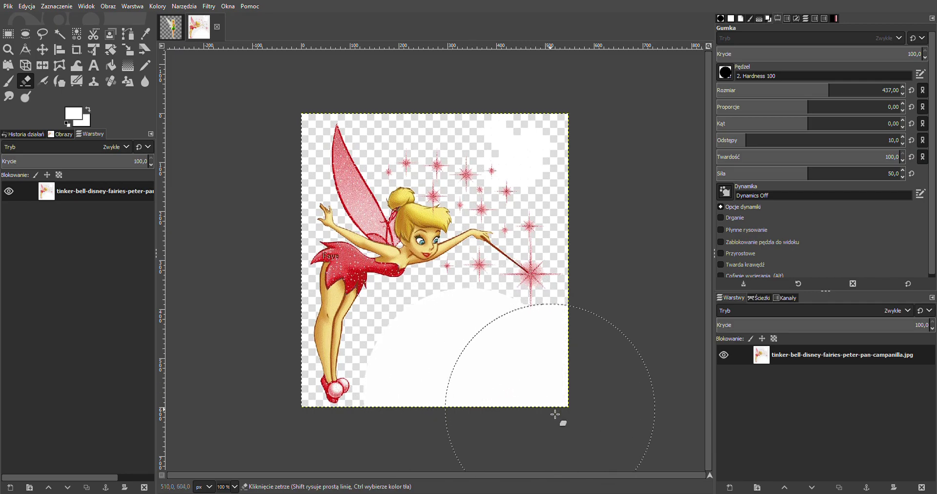
pyautogui.click(629, 167)
pyautogui.click(539, 75)
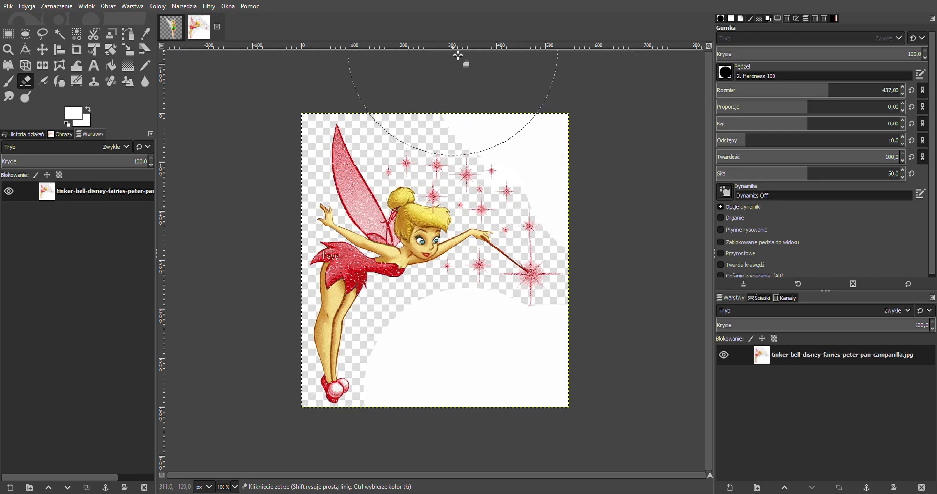
# Step: Set the eraser size to 183 and erase the checkerboard along the image's upper edge, above the wing and stars
pyautogui.moveTo(828, 90); pyautogui.dragTo(783, 89)
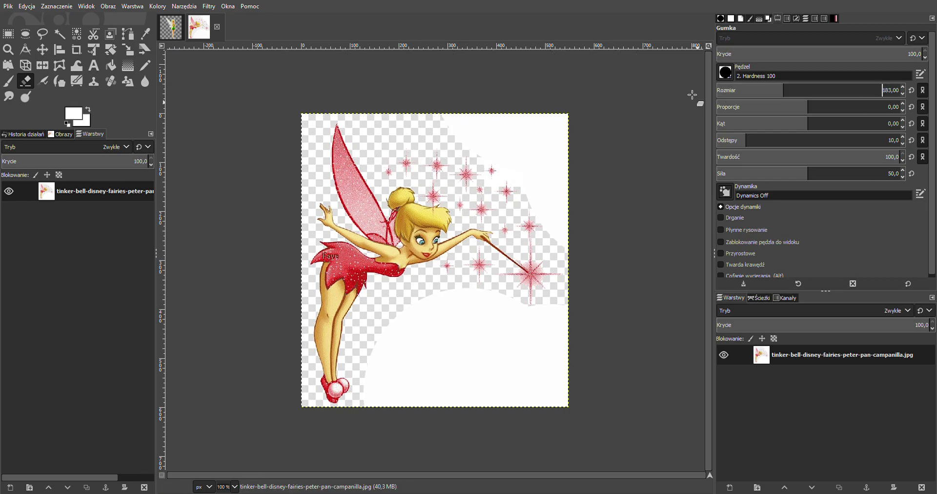
pyautogui.click(441, 116)
pyautogui.click(394, 114)
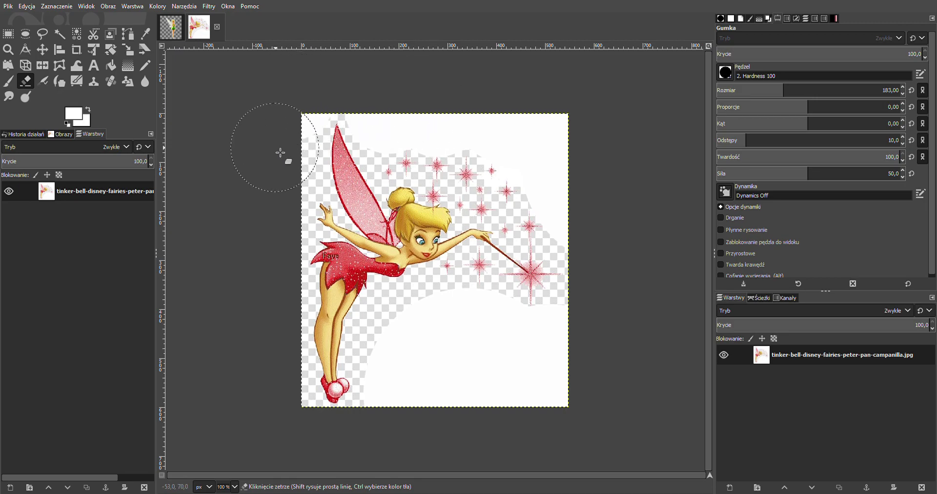
# Step: Erase the checkerboard to the left of the red fairy's wing and below her torso, beside her legs
pyautogui.click(293, 155)
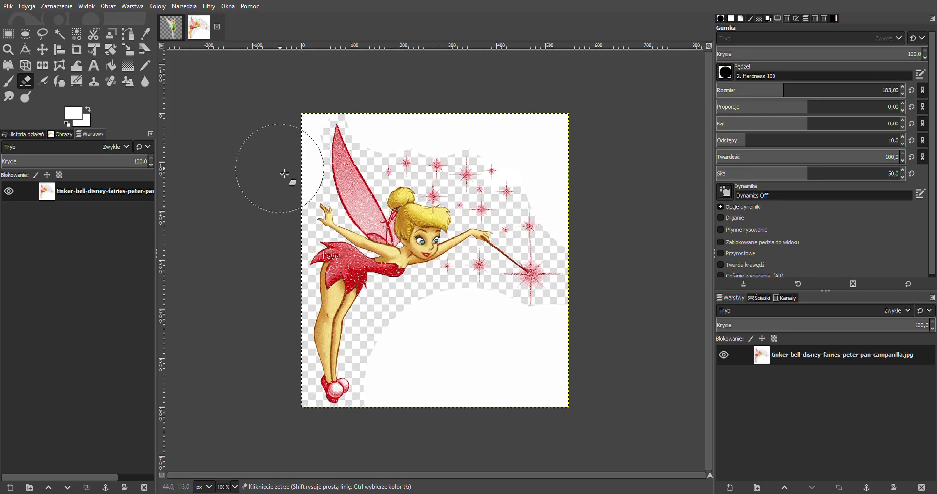
pyautogui.click(396, 326)
pyautogui.click(426, 313)
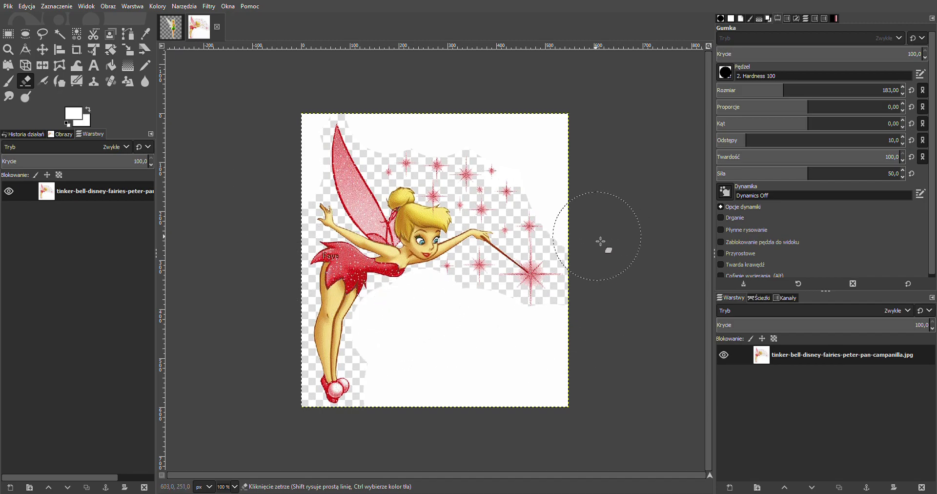